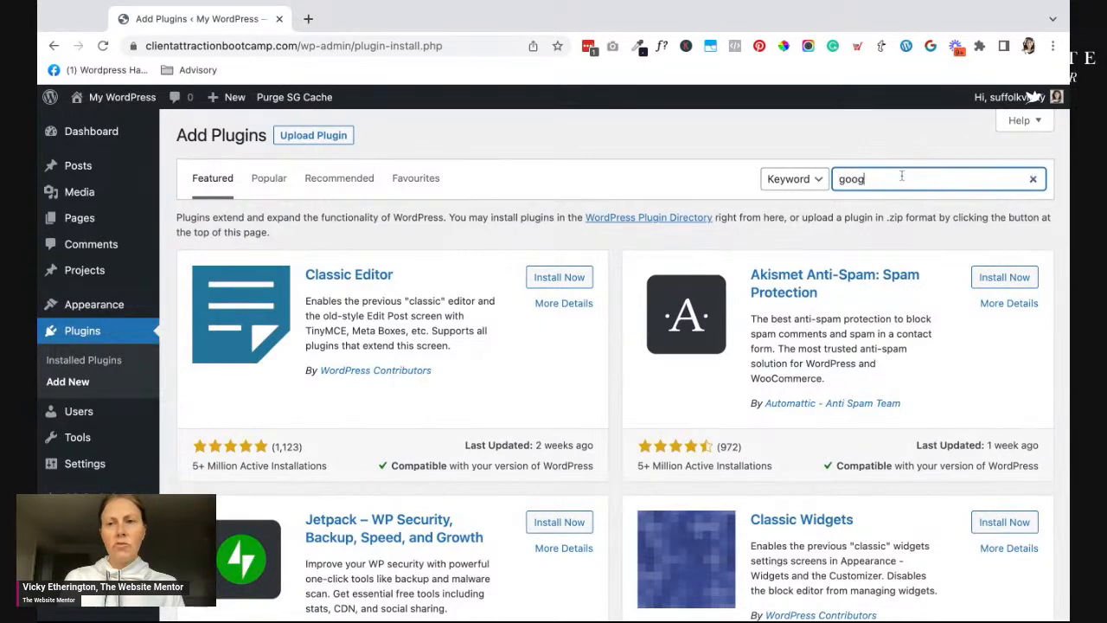
# Find the Widgets for Google Reviews plugin by Trustindex.io by searching for "google reviews", and install and activate it.
pyautogui.write('ews')
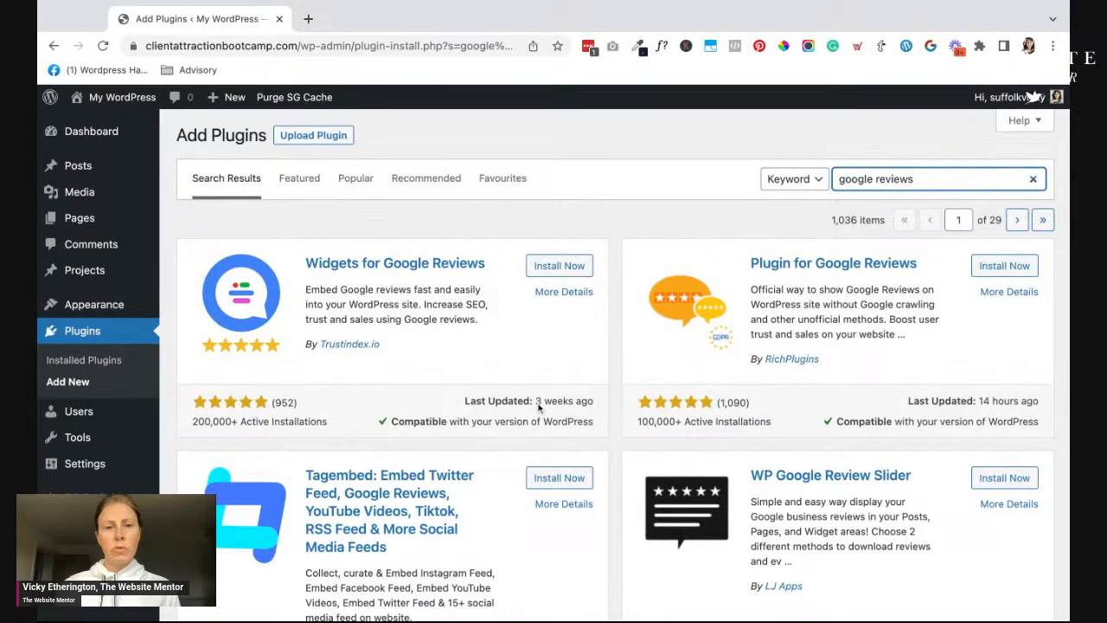
pyautogui.scroll(-1, 372, 402)
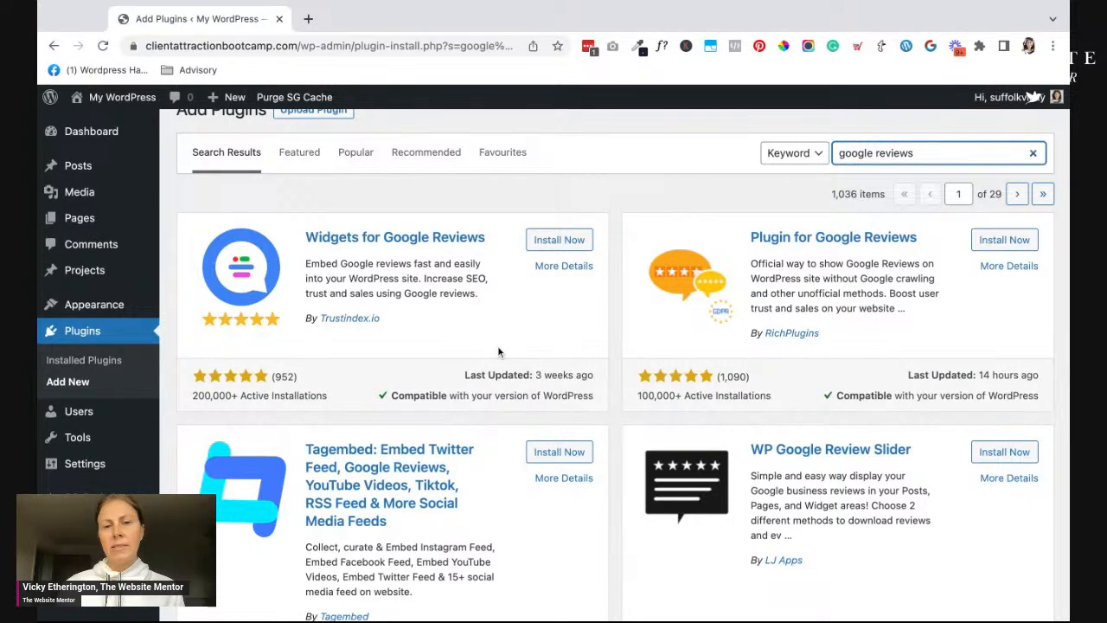
pyautogui.click(559, 242)
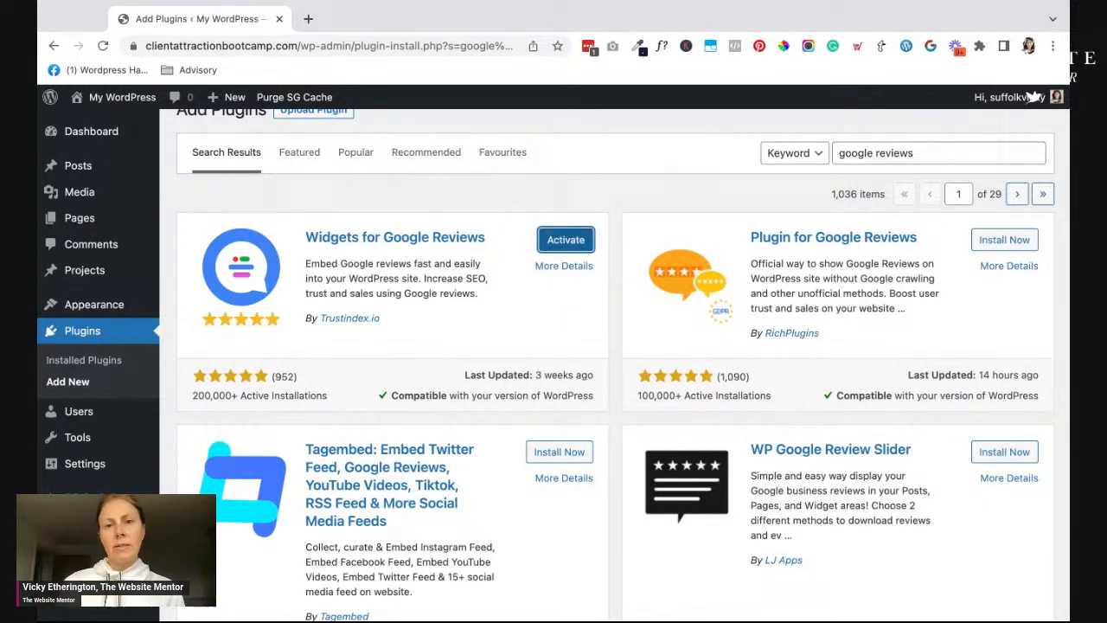
pyautogui.click(566, 242)
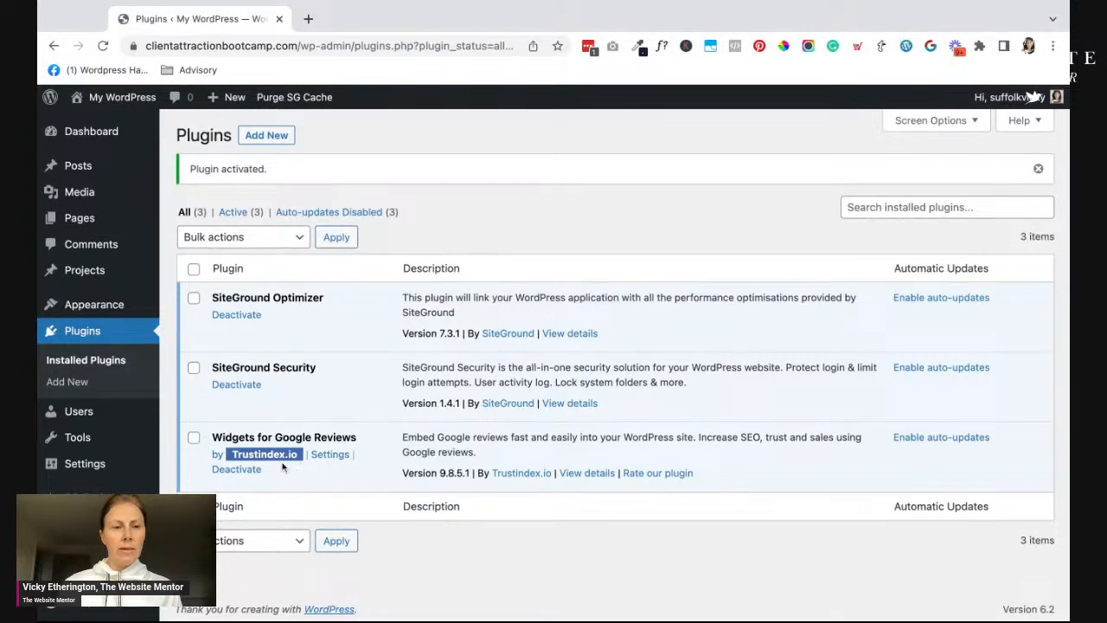
# Open the Trustindex.io free widget configurator and connect the business's Google platform.
pyautogui.moveTo(121, 495)
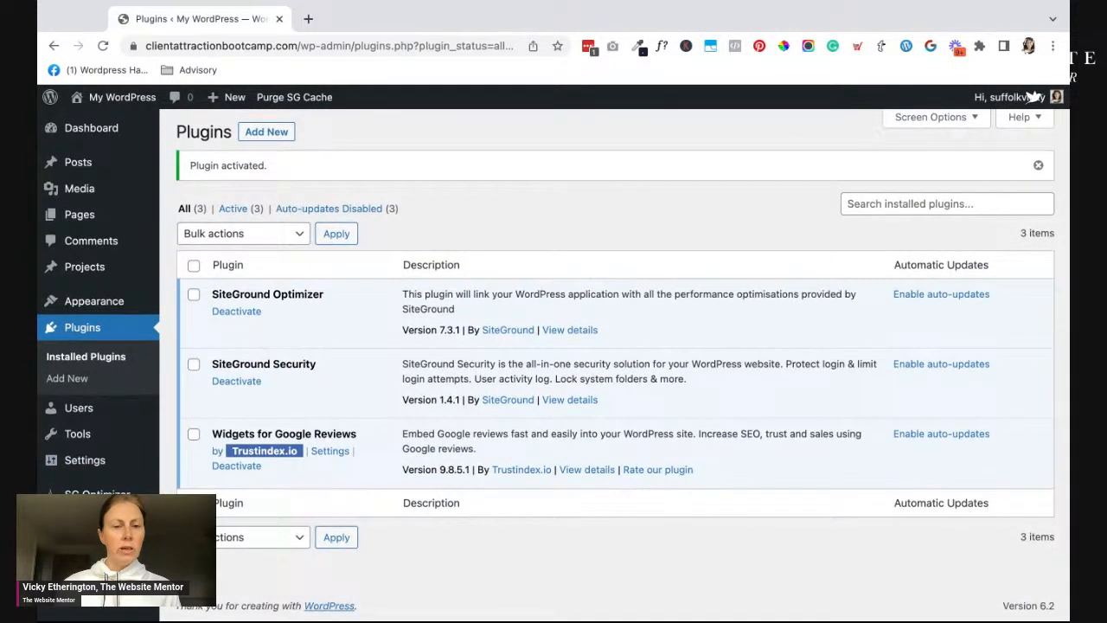
pyautogui.click(96, 546)
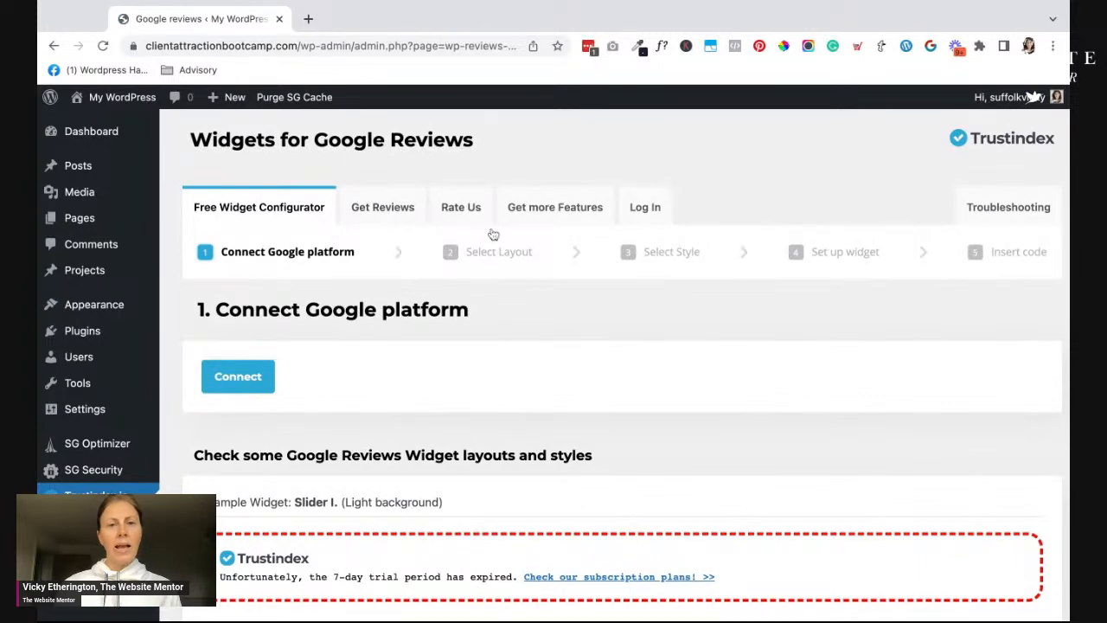
pyautogui.click(241, 386)
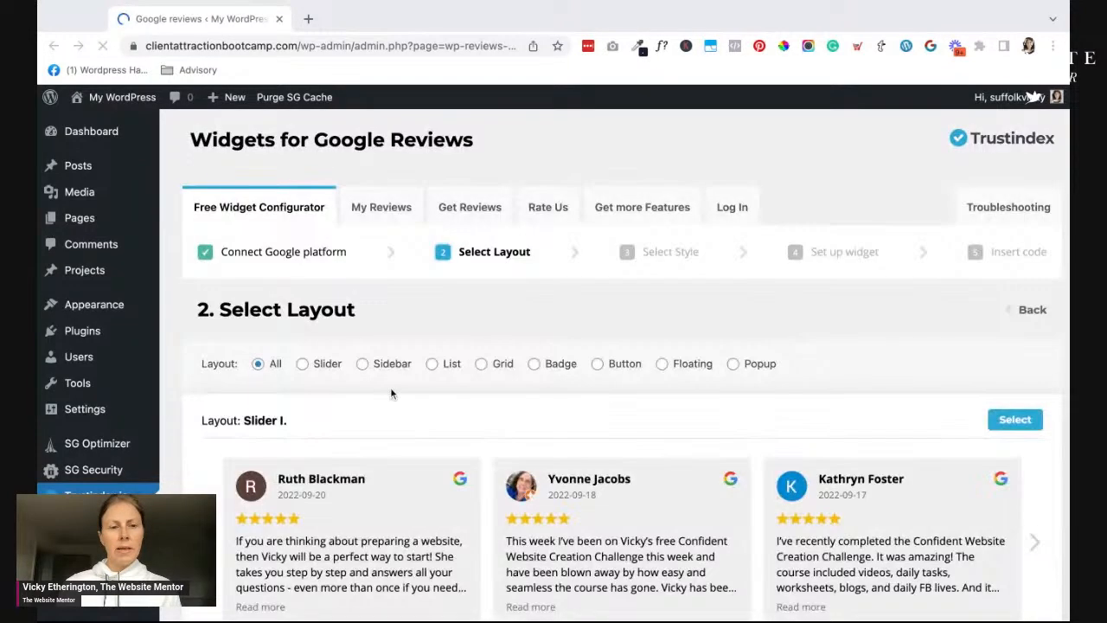
# Filter the widget layouts to Slider and return to showing all layouts.
pyautogui.scroll(-1, 389, 394)
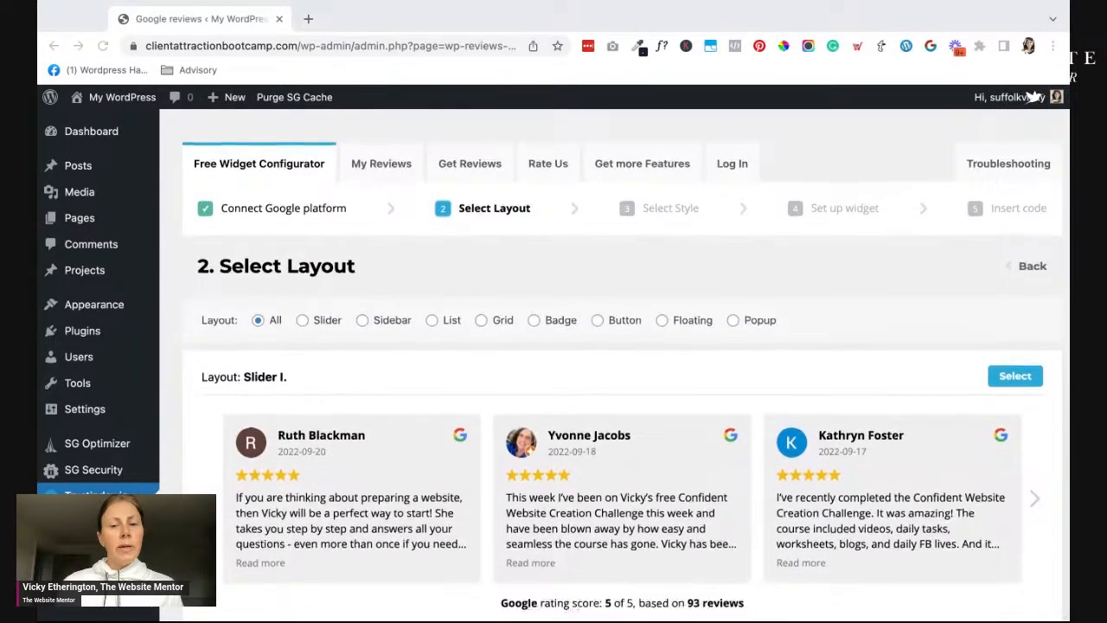
pyautogui.scroll(1, 334, 365)
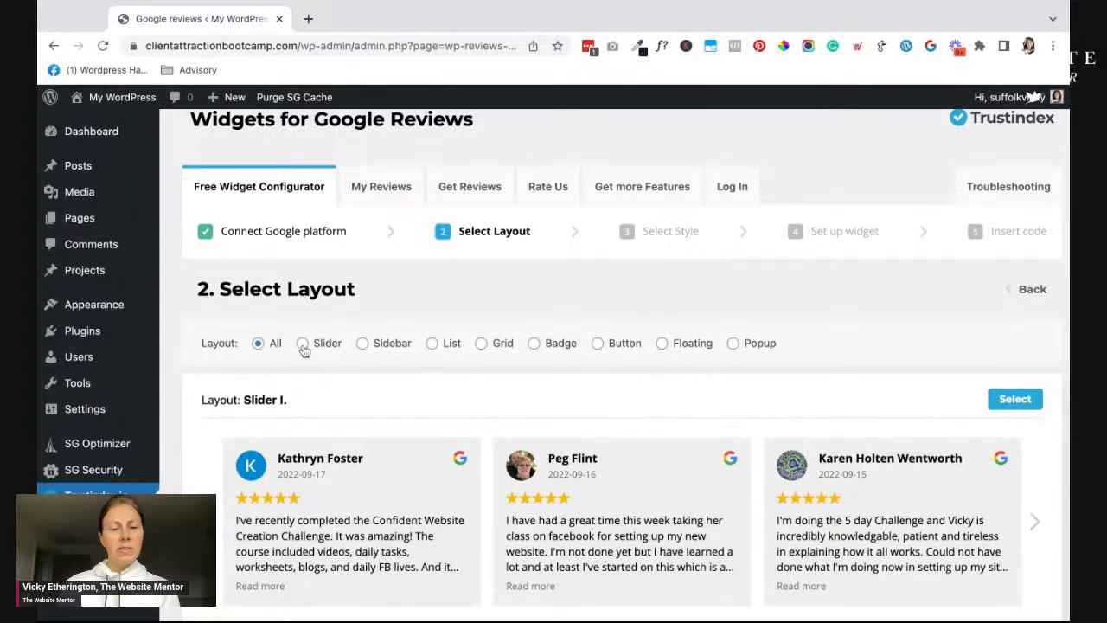
pyautogui.click(303, 345)
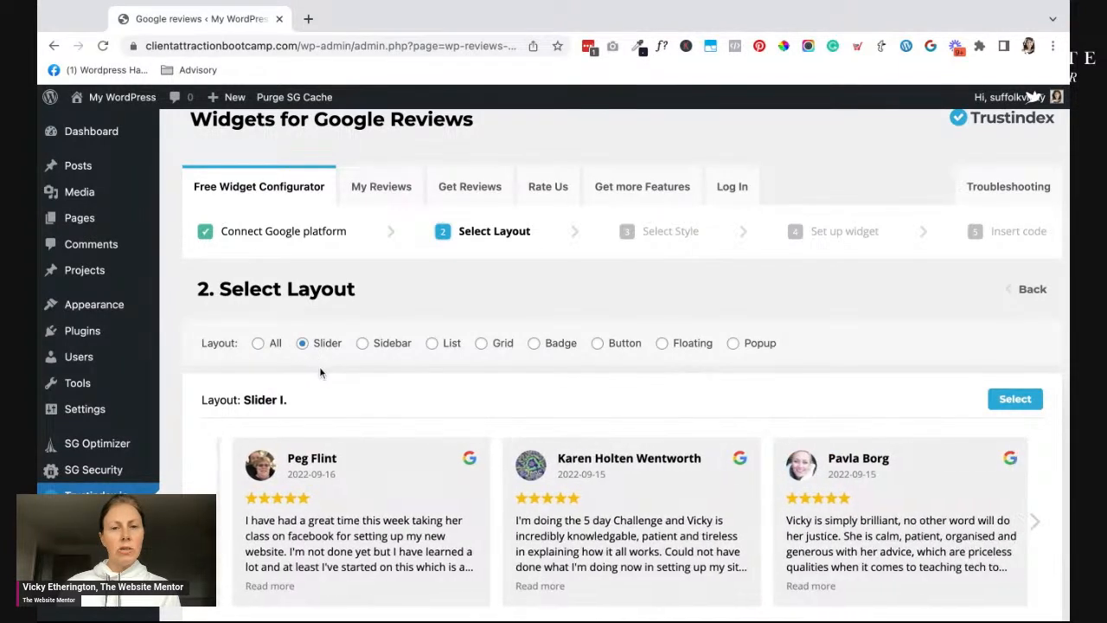
pyautogui.click(261, 344)
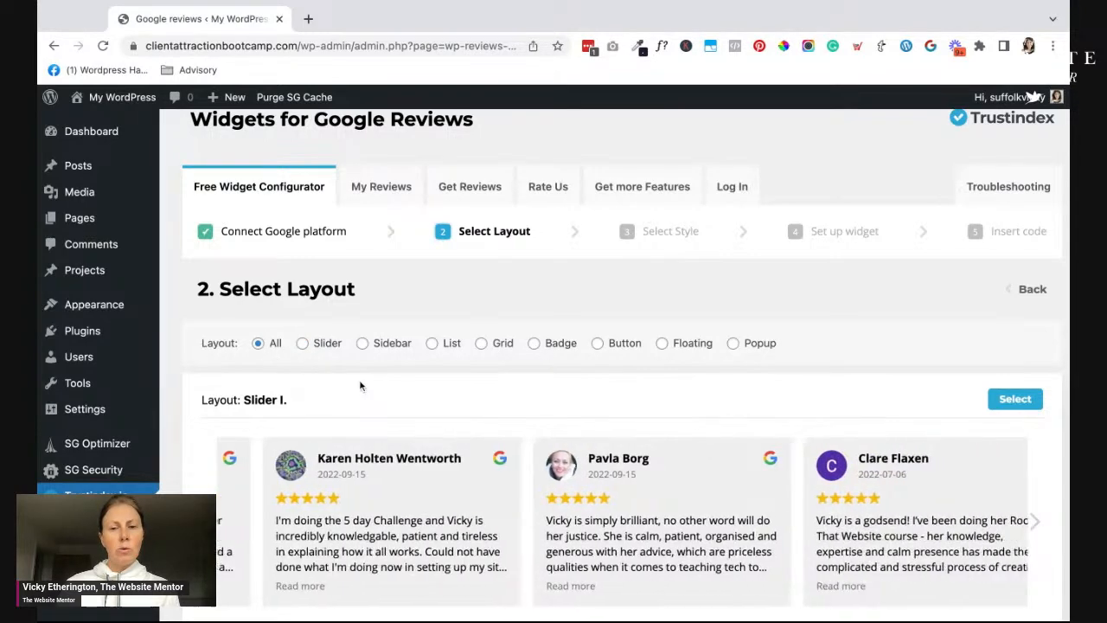
# Examine the slider layouts from Slider I. to Slider III. - with badge, and advance the badge slider to further reviews.
pyautogui.scroll(-2, 371, 390)
pyautogui.scroll(-5, 369, 390)
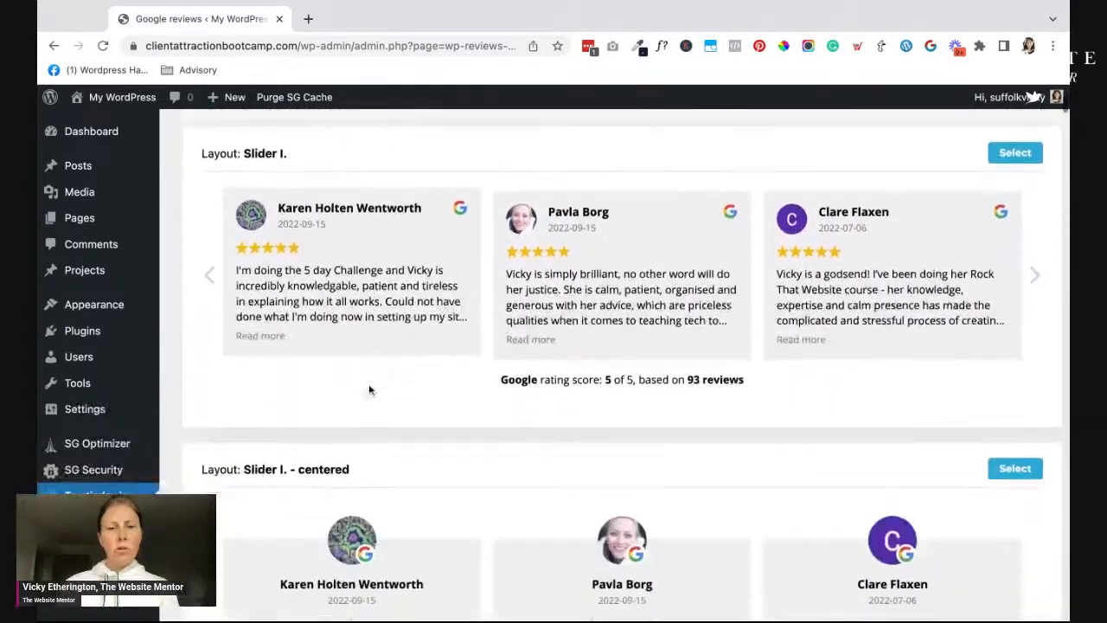
pyautogui.scroll(-2, 1034, 97)
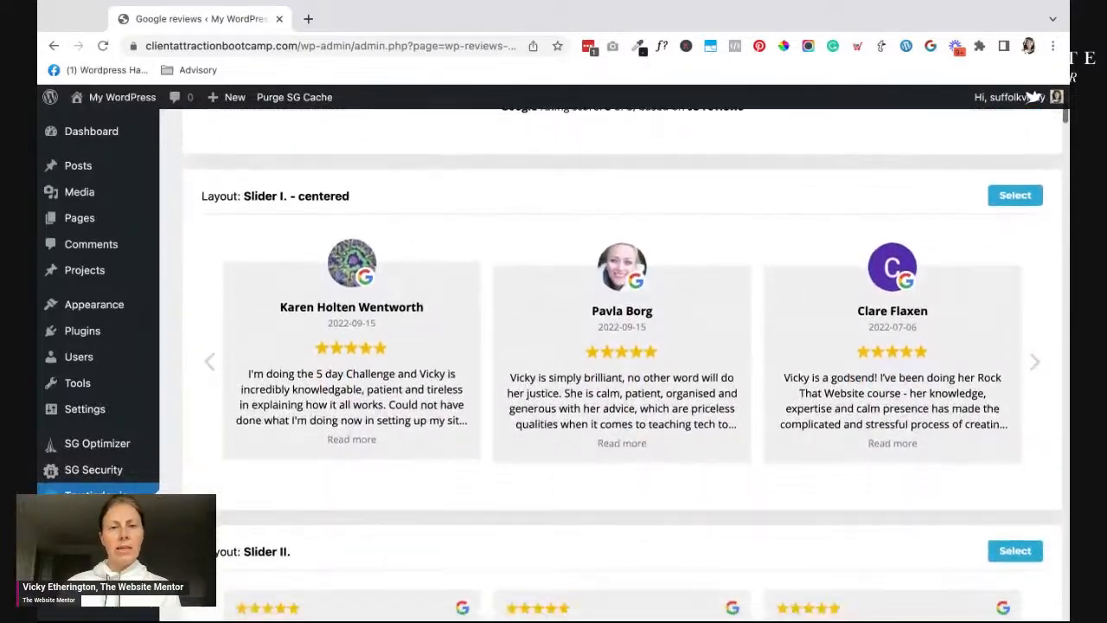
pyautogui.scroll(5, 1033, 97)
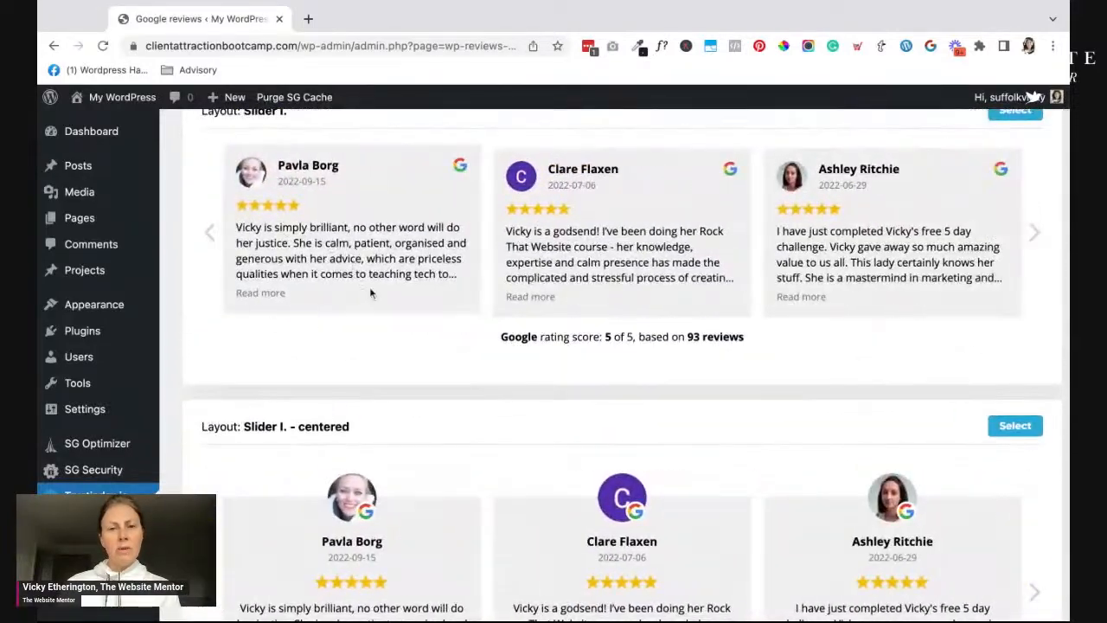
pyautogui.scroll(-3, 370, 286)
pyautogui.scroll(-3, 370, 293)
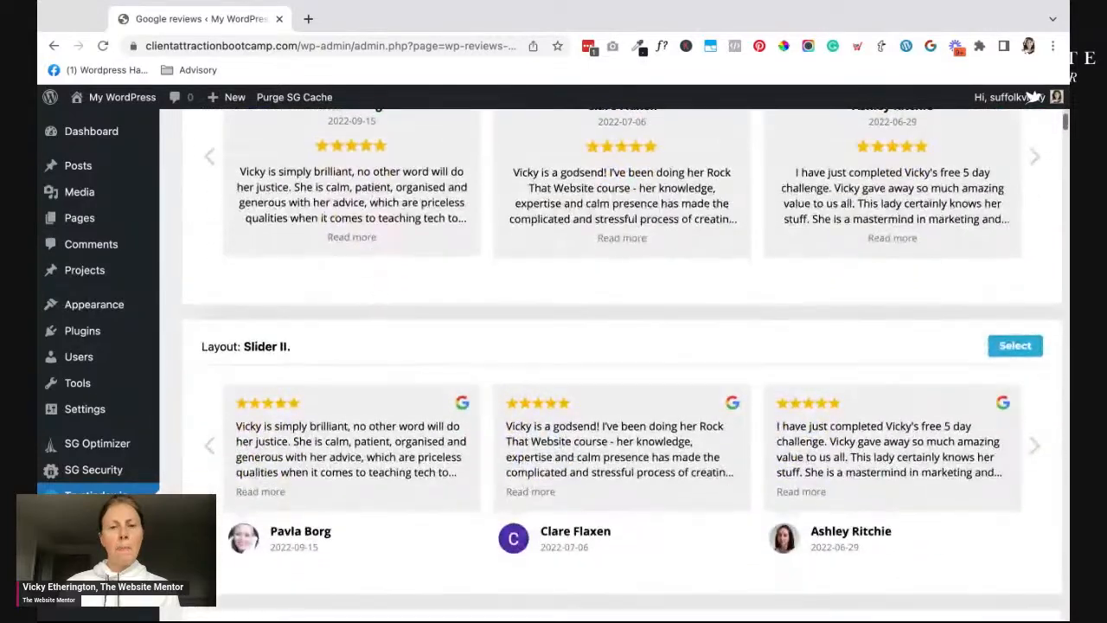
pyautogui.scroll(-4, 1033, 97)
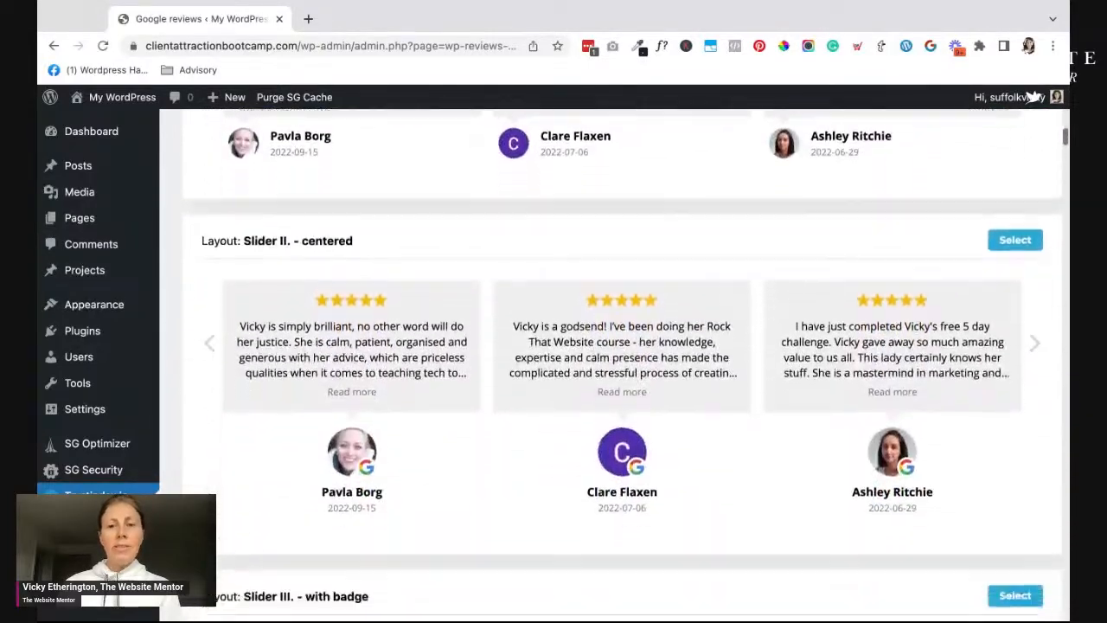
pyautogui.scroll(-4, 1034, 96)
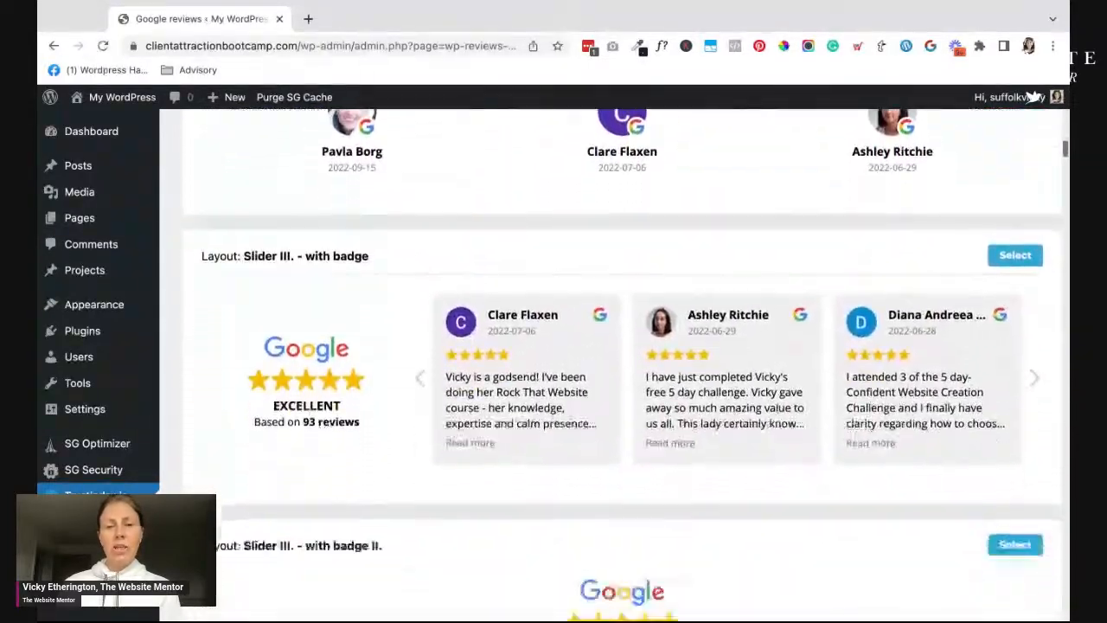
pyautogui.scroll(1, 1033, 97)
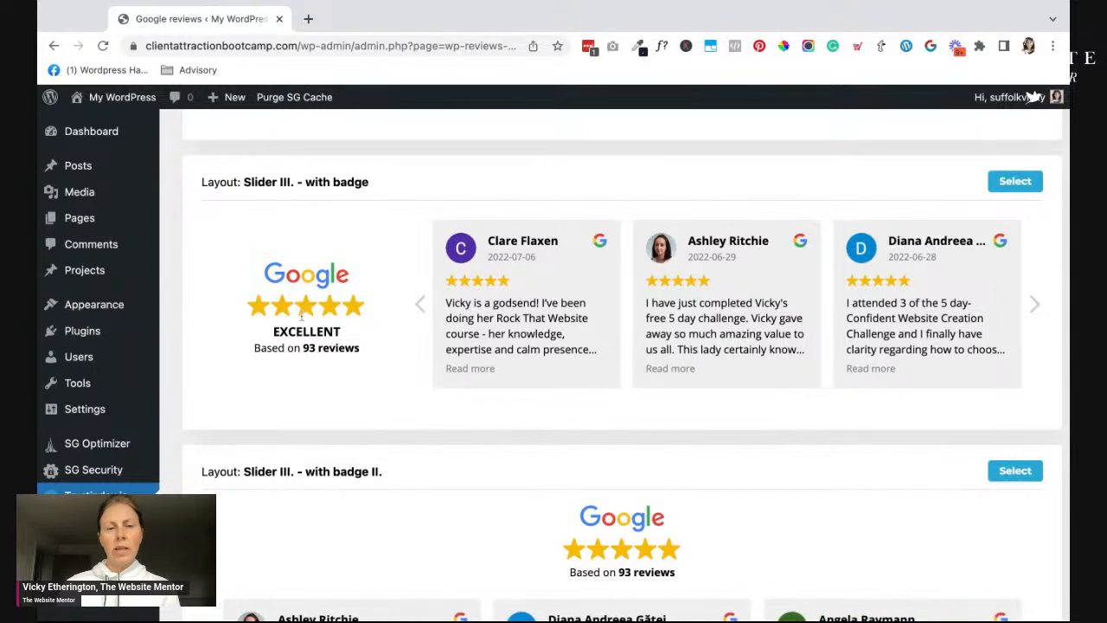
pyautogui.scroll(-1, 336, 318)
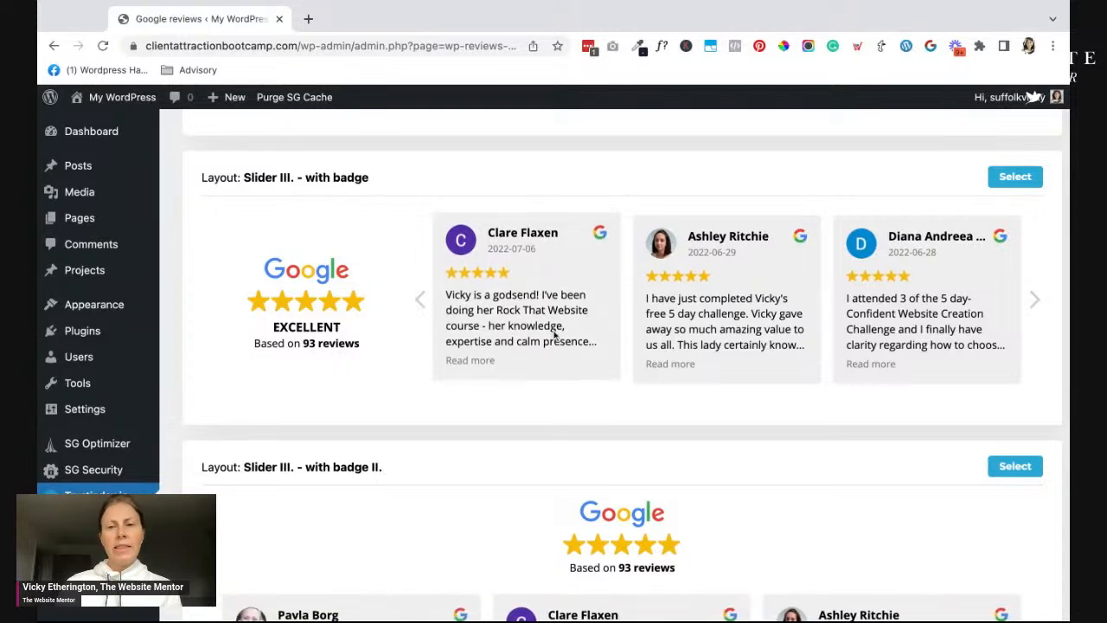
pyautogui.click(1034, 300)
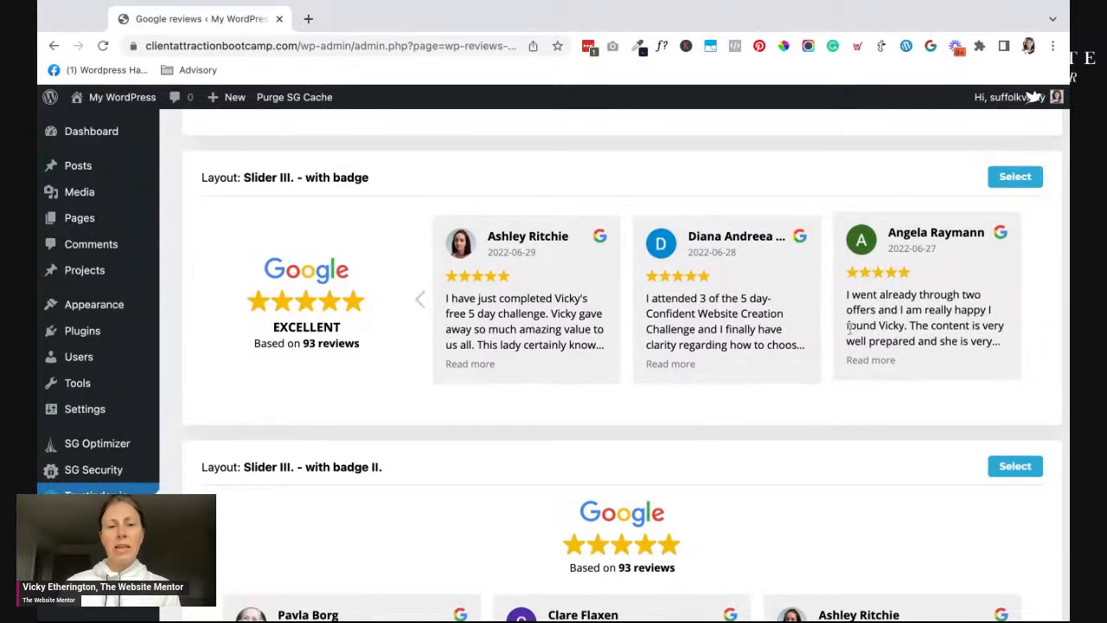
# Look through the remaining slider layouts, from Slider III. - with badge II. to Slider VI.
pyautogui.scroll(-5, 478, 325)
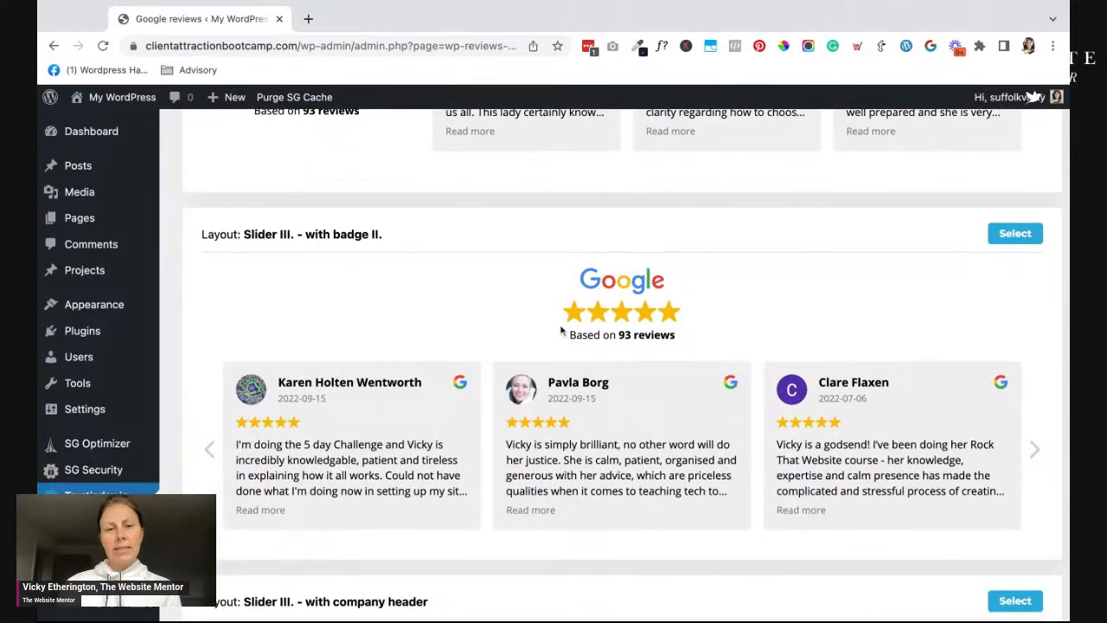
pyautogui.scroll(-1, 579, 309)
pyautogui.scroll(-4, 596, 318)
pyautogui.scroll(-7, 596, 317)
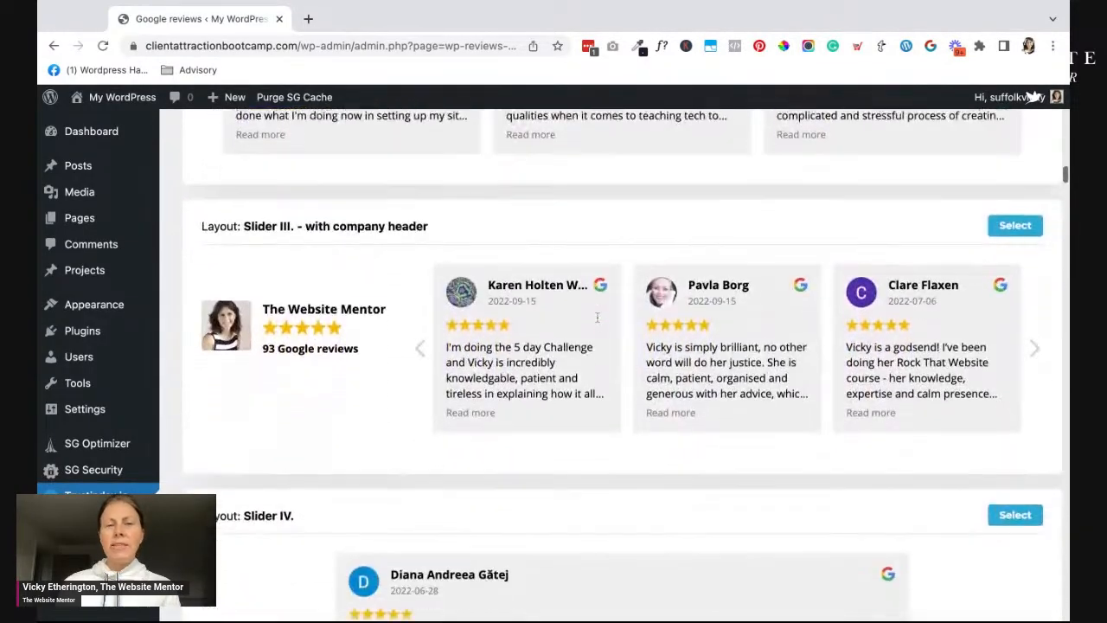
pyautogui.scroll(-7, 1033, 96)
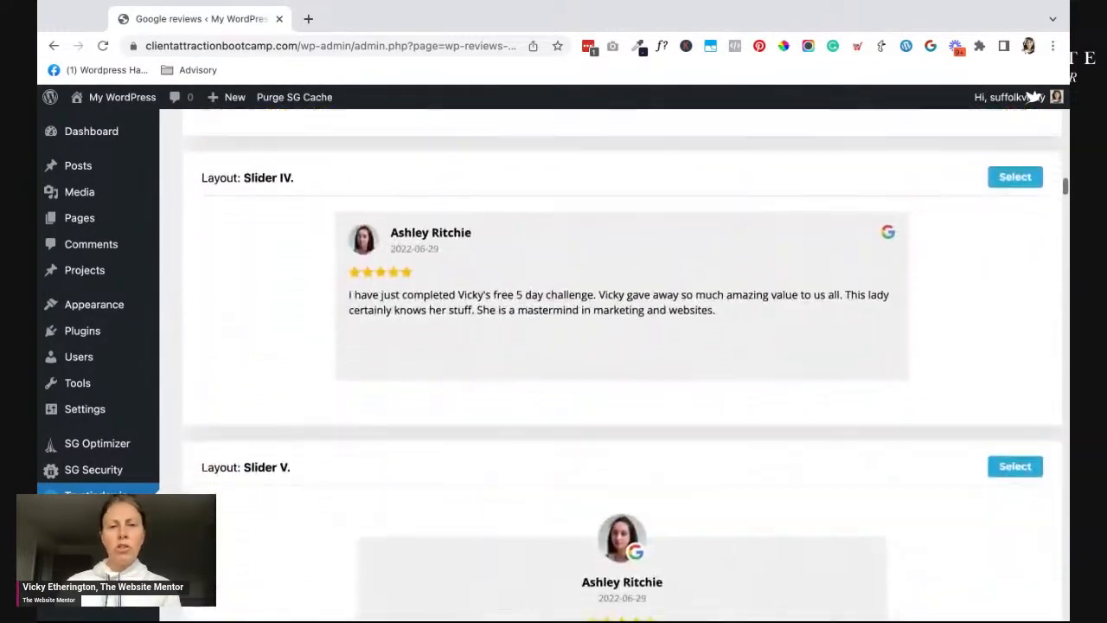
pyautogui.scroll(-8, 1034, 97)
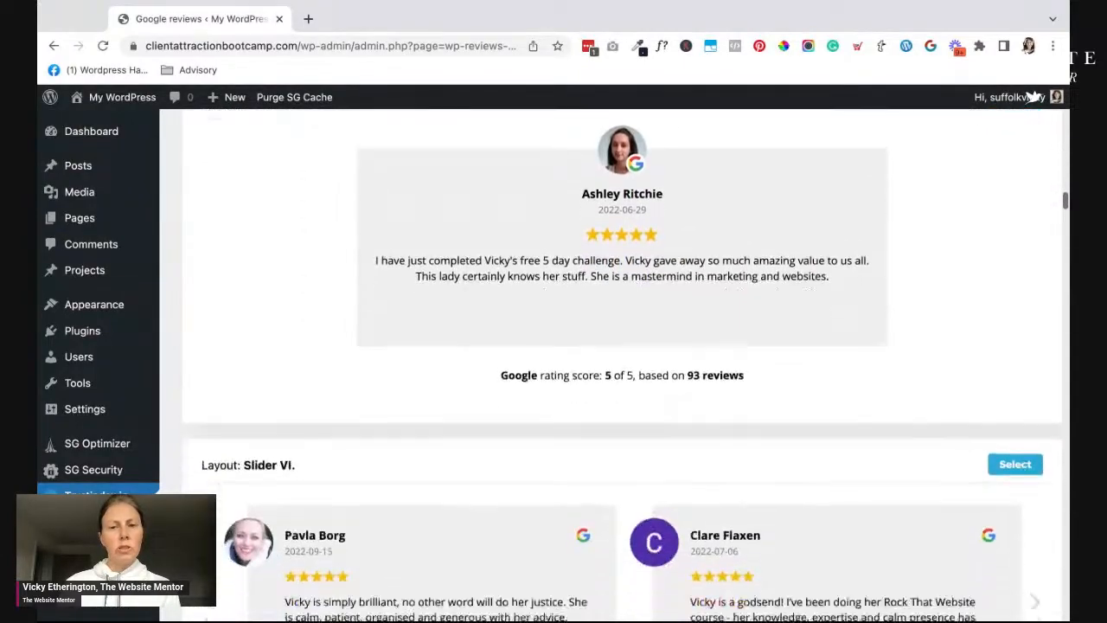
pyautogui.scroll(-8, 1033, 97)
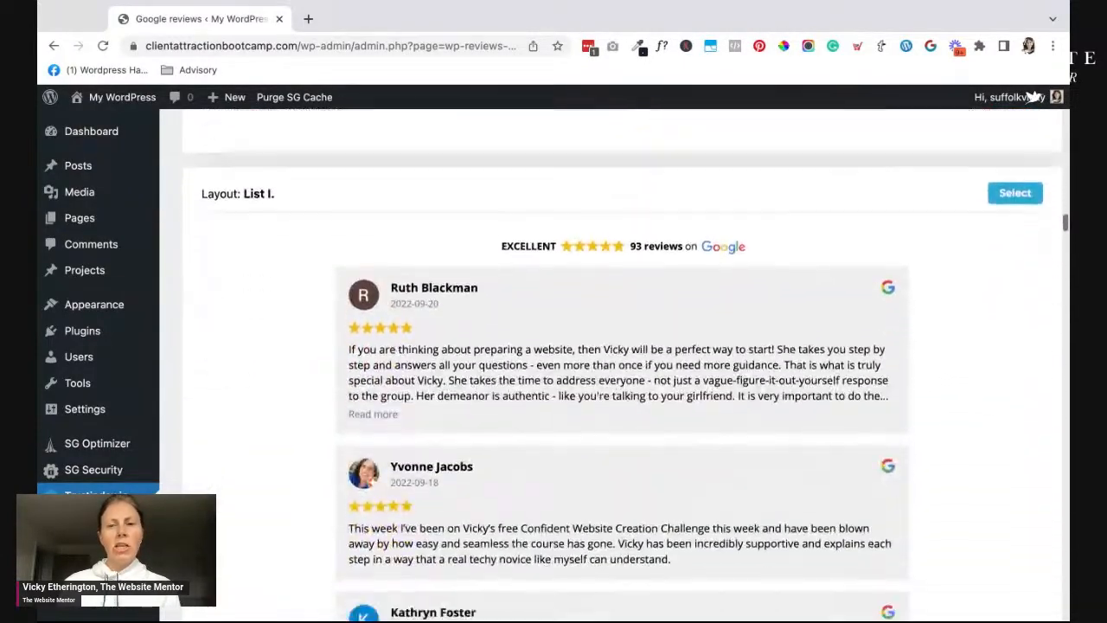
# Examine the List I. and Grid review layouts, down to the start of Grid II.
pyautogui.scroll(8, 608, 432)
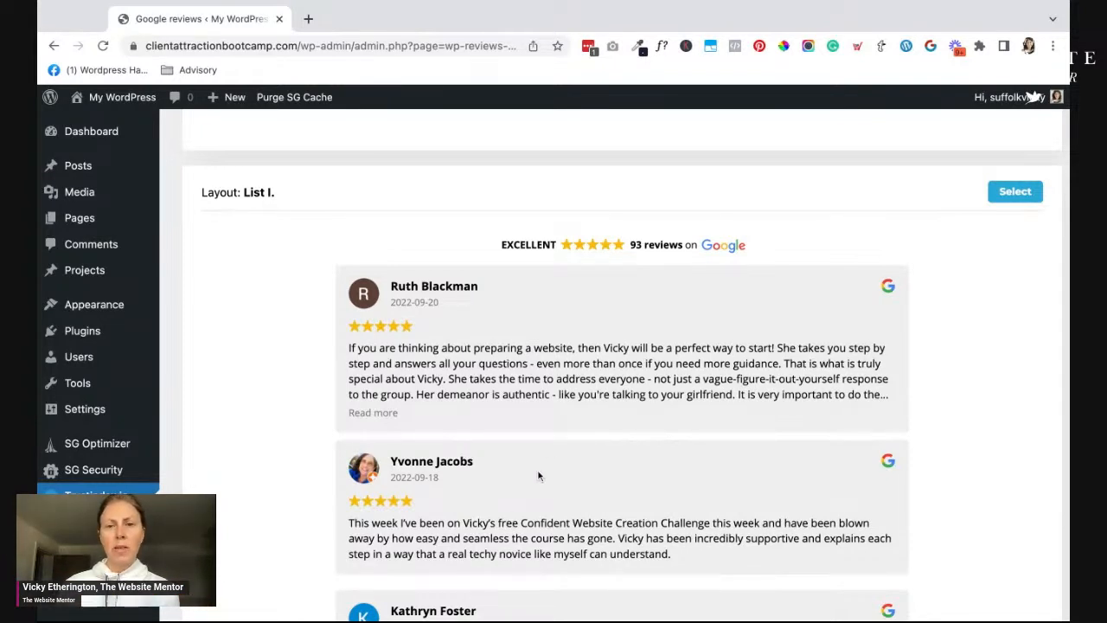
pyautogui.scroll(-5, 553, 406)
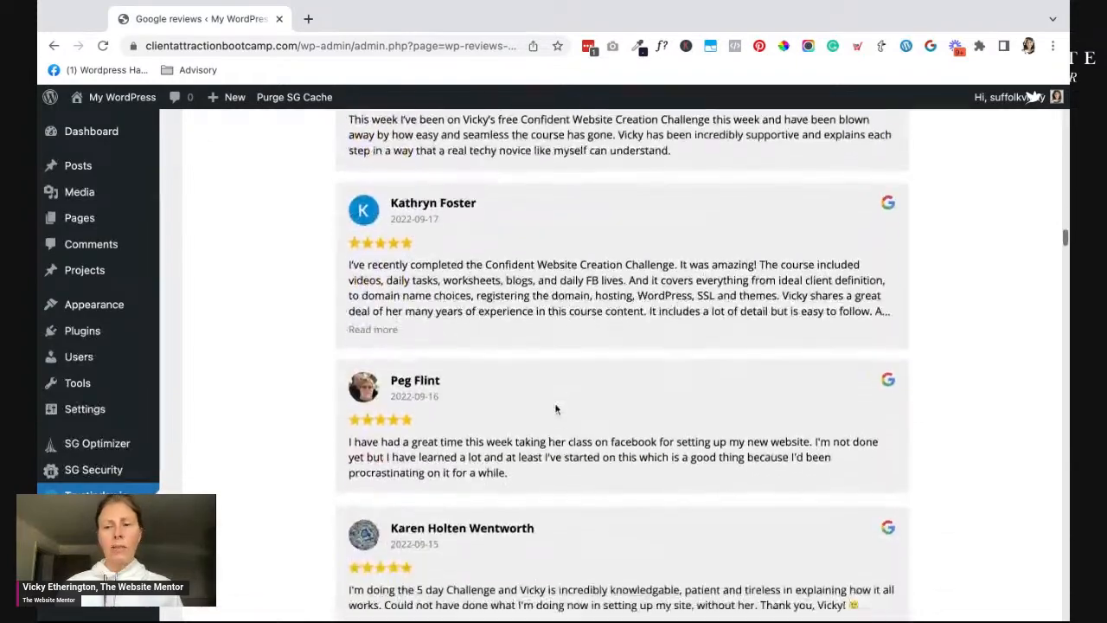
pyautogui.scroll(-7, 556, 409)
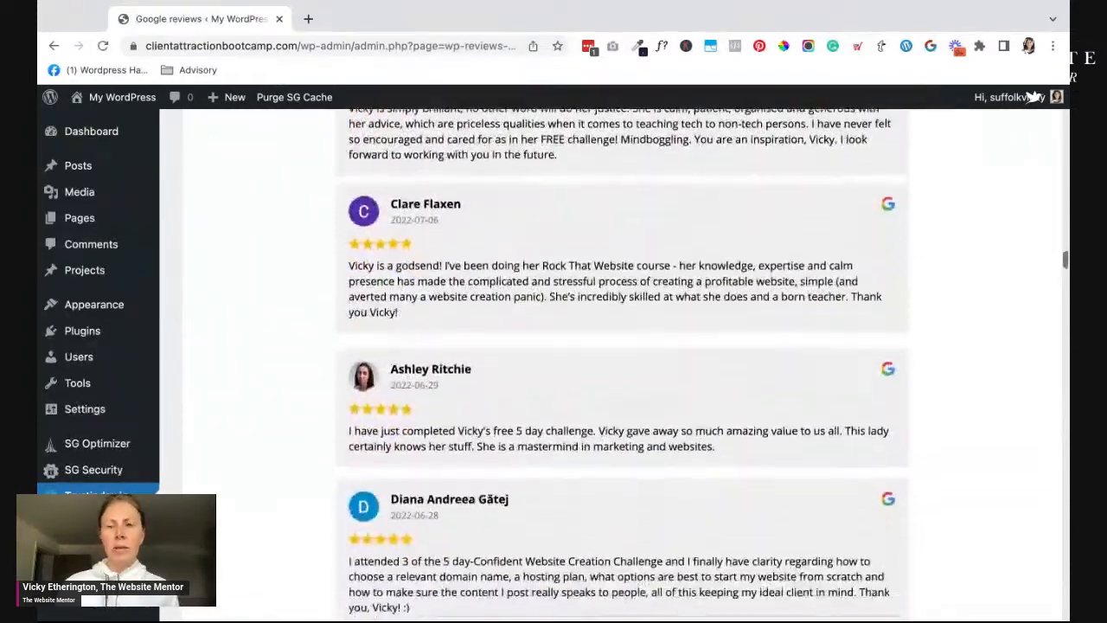
pyautogui.scroll(-5, 560, 336)
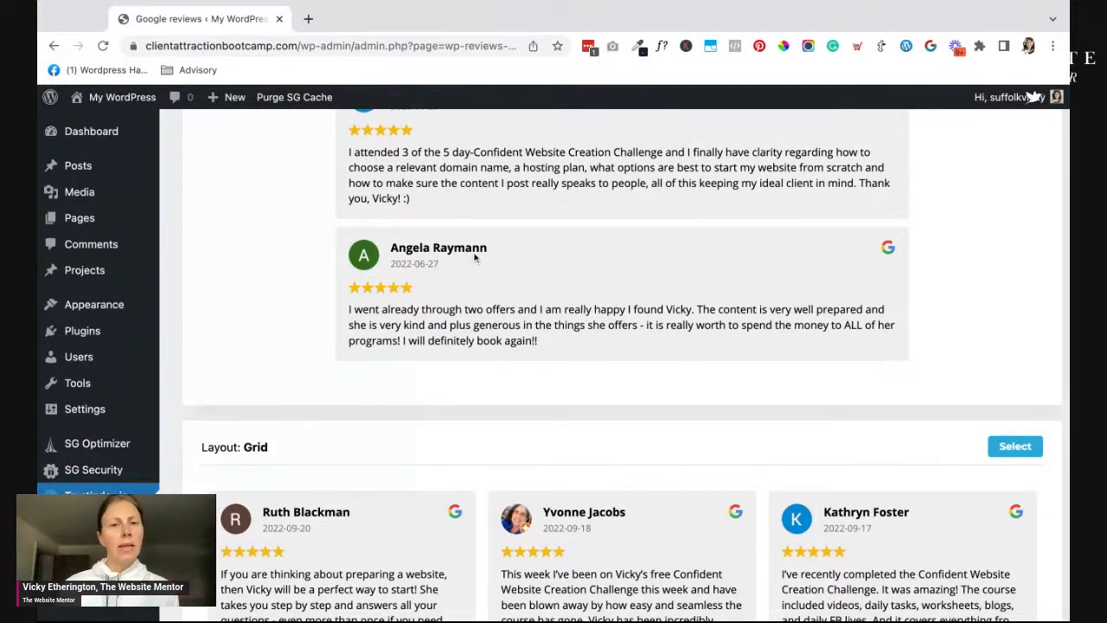
pyautogui.scroll(1, 475, 250)
pyautogui.scroll(-3, 487, 210)
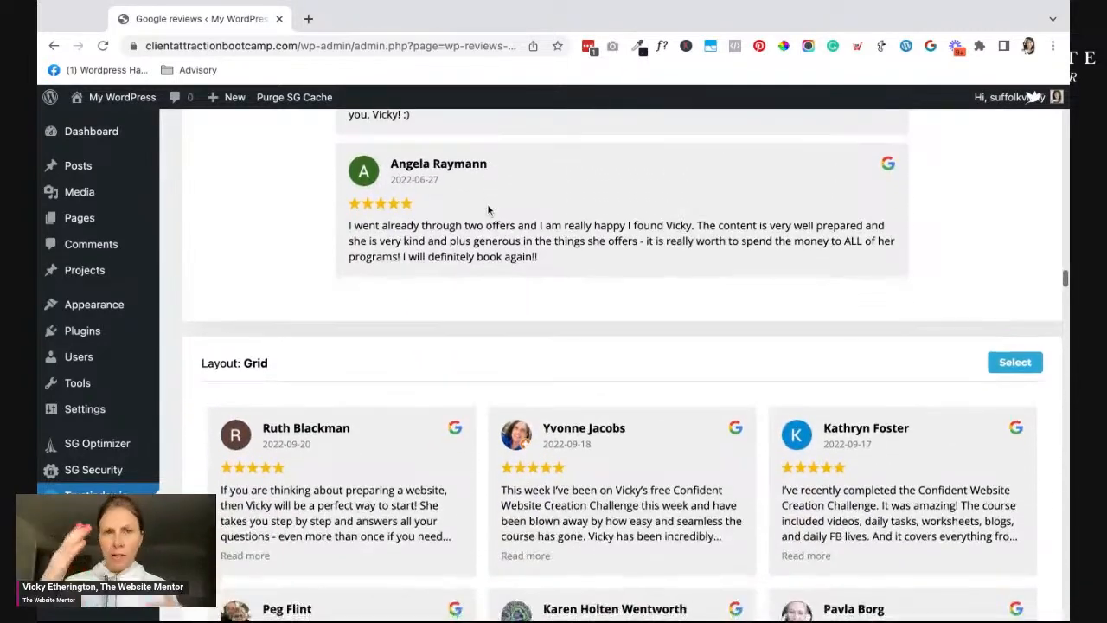
pyautogui.scroll(-3, 480, 225)
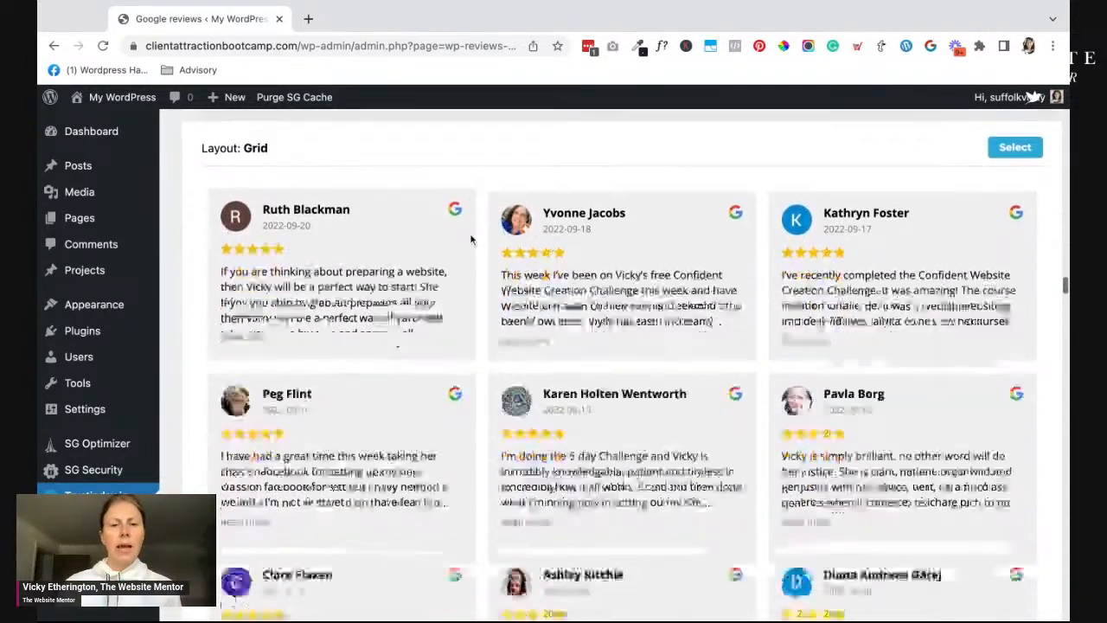
pyautogui.scroll(-3, 598, 340)
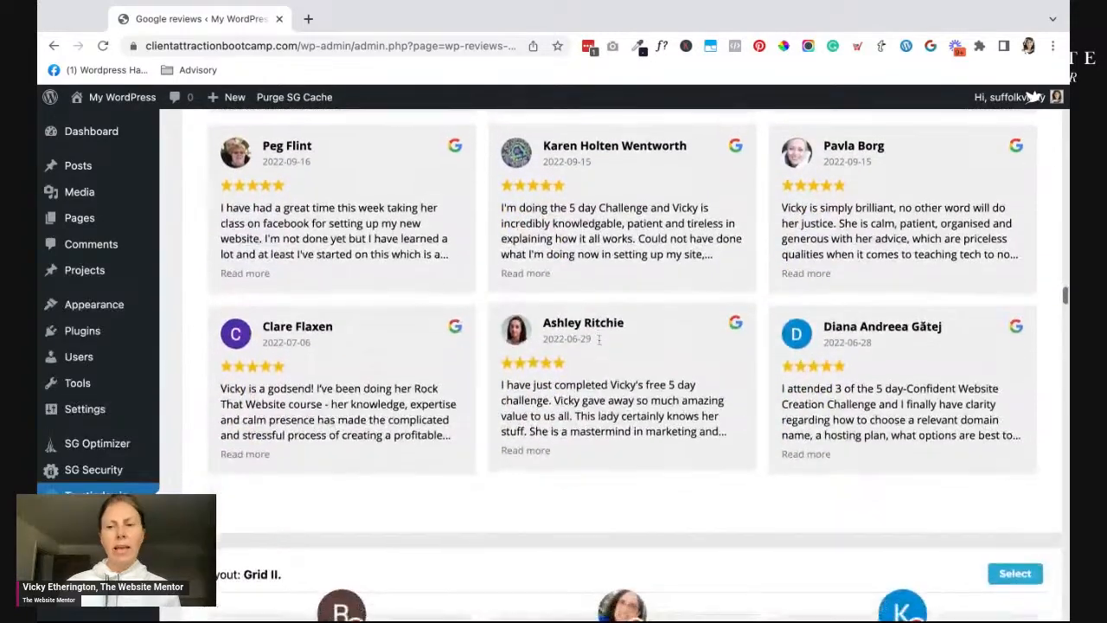
pyautogui.scroll(-2, 598, 339)
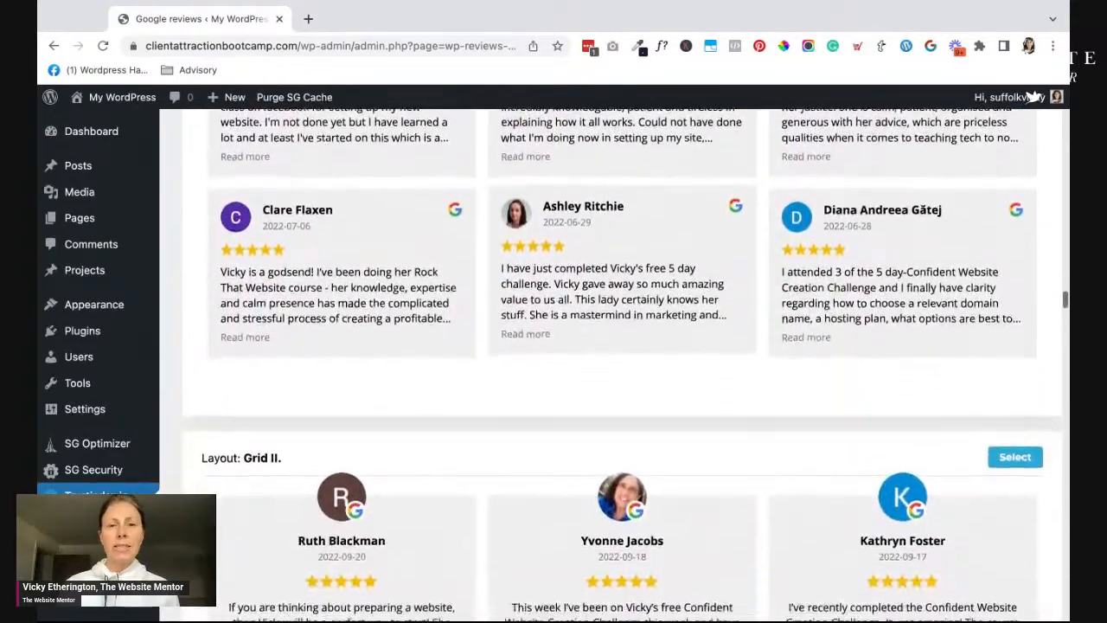
# Look through the Grid II., Mansonry grid, Sidebar slider I. to III. and Full sidebar I. layouts.
pyautogui.scroll(-5, 1035, 96)
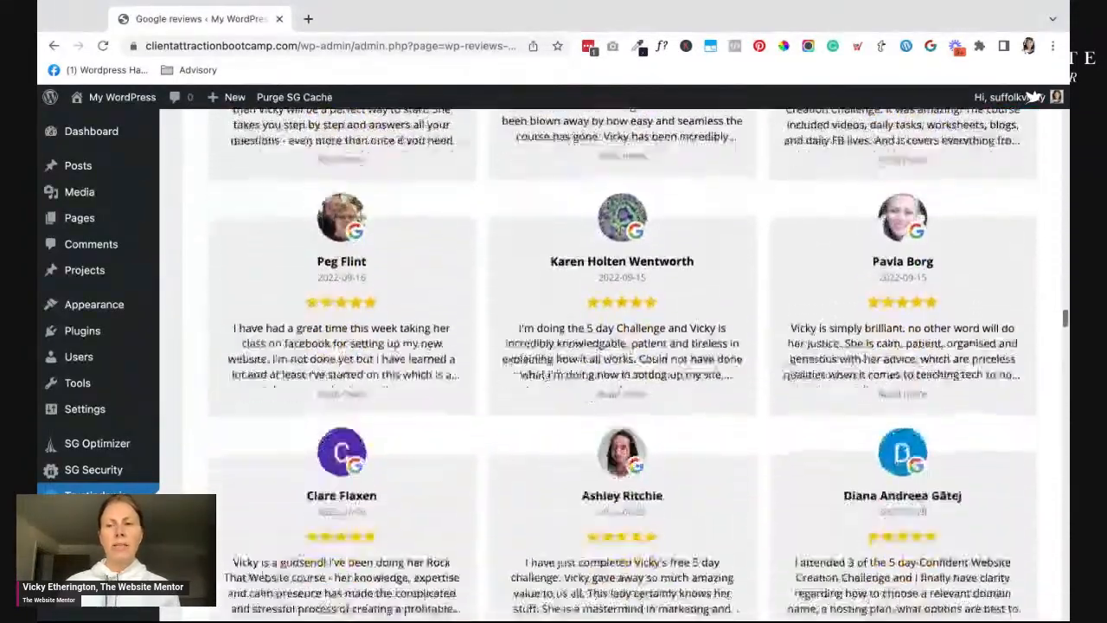
pyautogui.scroll(-8, 1035, 97)
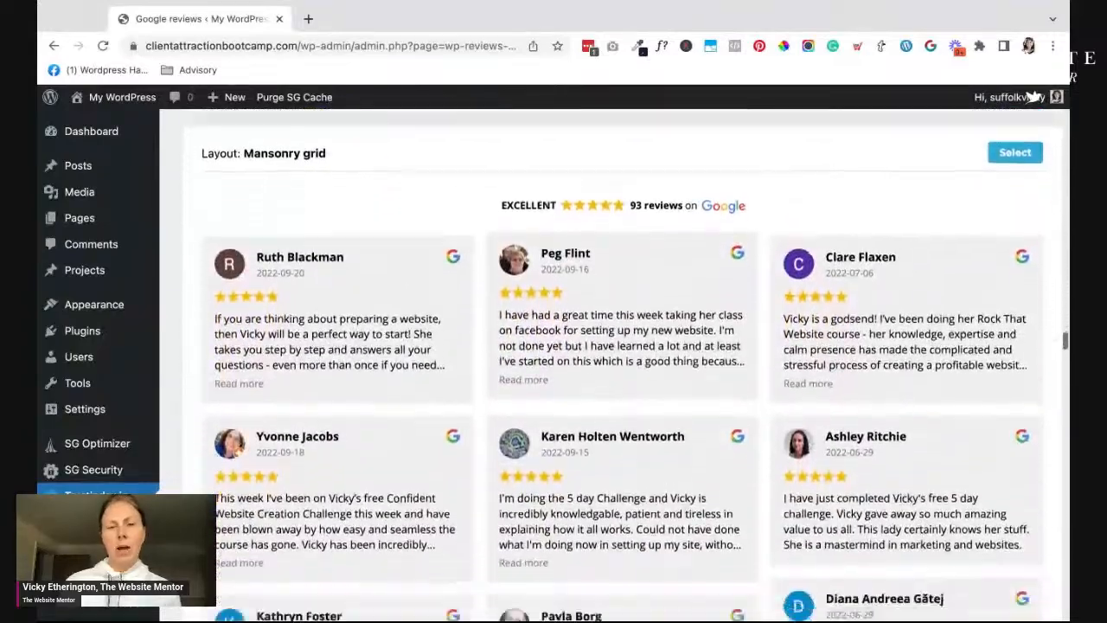
pyautogui.scroll(-7, 1035, 97)
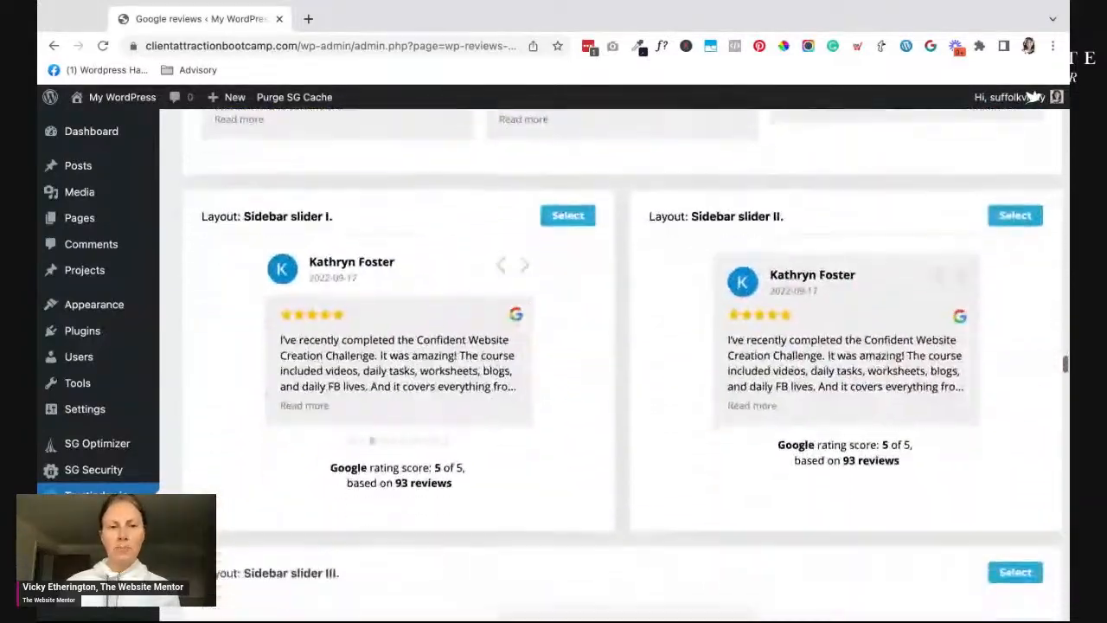
pyautogui.scroll(-4, 1035, 97)
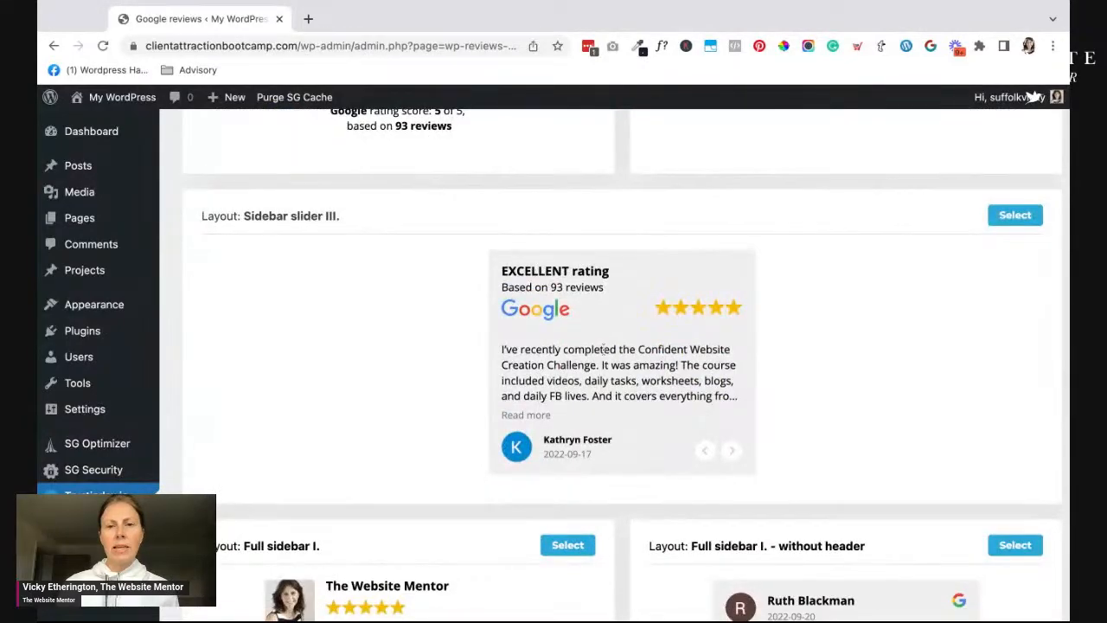
pyautogui.scroll(-7, 571, 355)
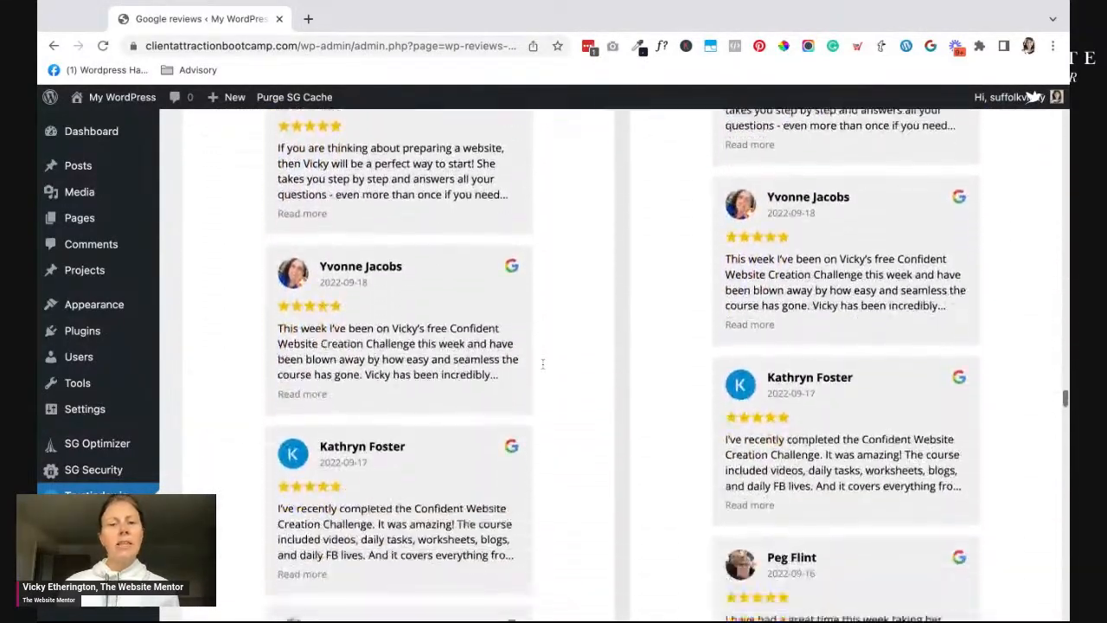
pyautogui.scroll(-13, 542, 363)
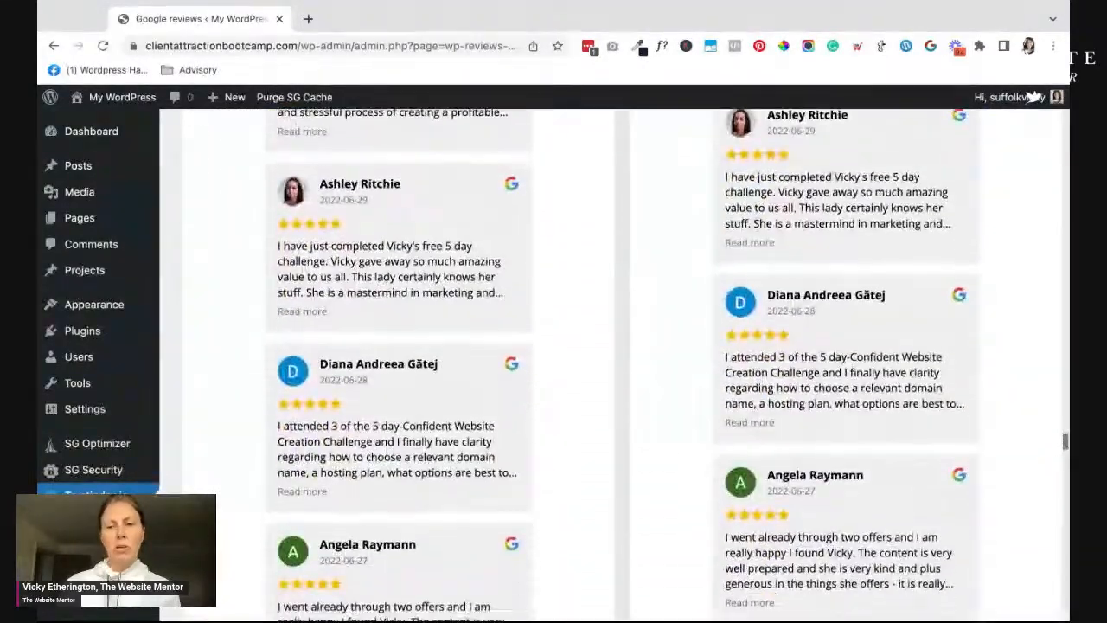
# Return to the first slider layouts and select Slider I. as the widget layout.
pyautogui.scroll(20, 1035, 97)
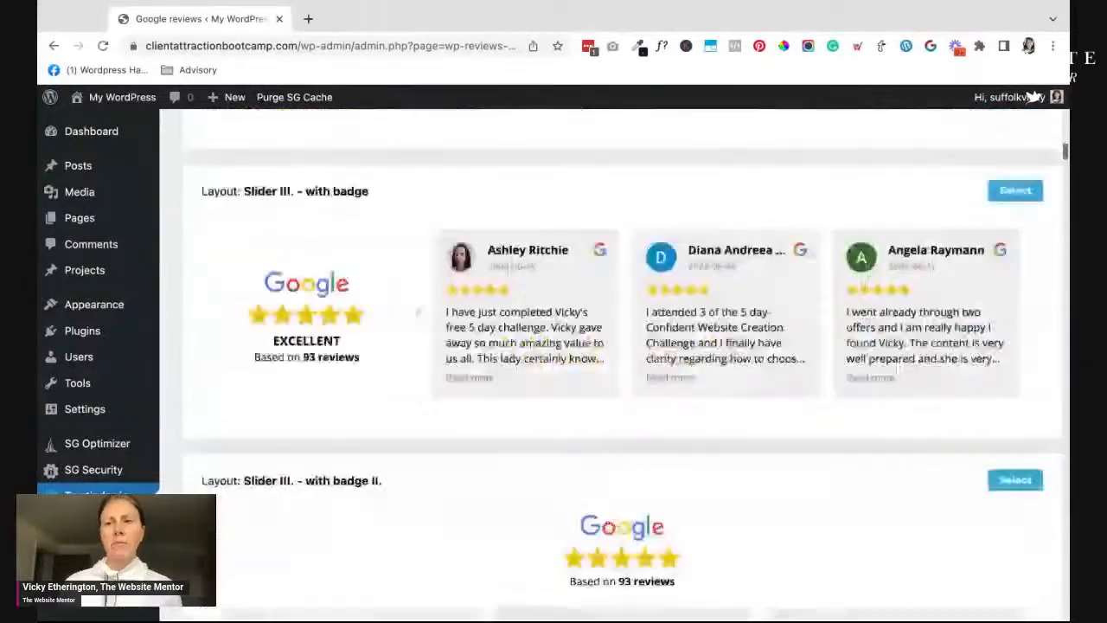
pyautogui.scroll(10, 542, 395)
pyautogui.scroll(-3, 542, 395)
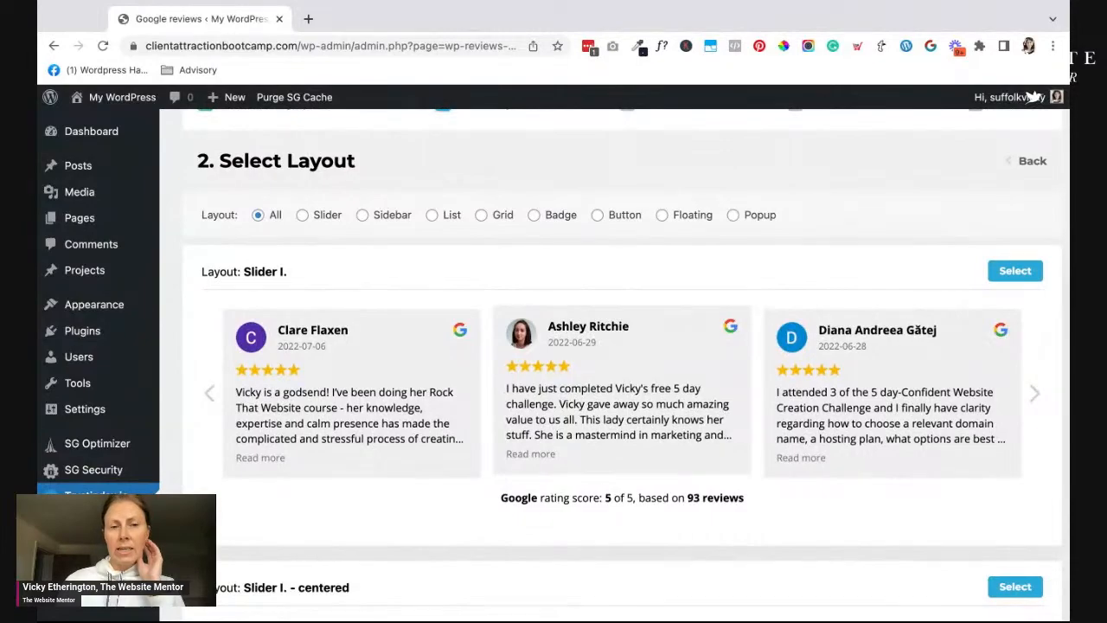
pyautogui.scroll(-4, 622, 389)
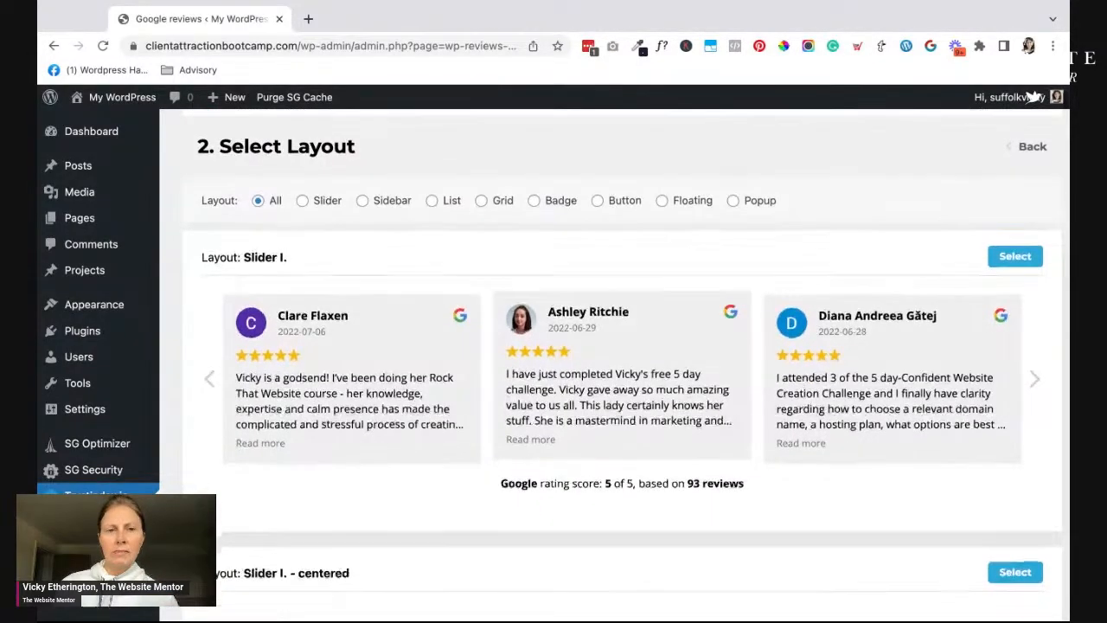
pyautogui.scroll(-5, 1034, 96)
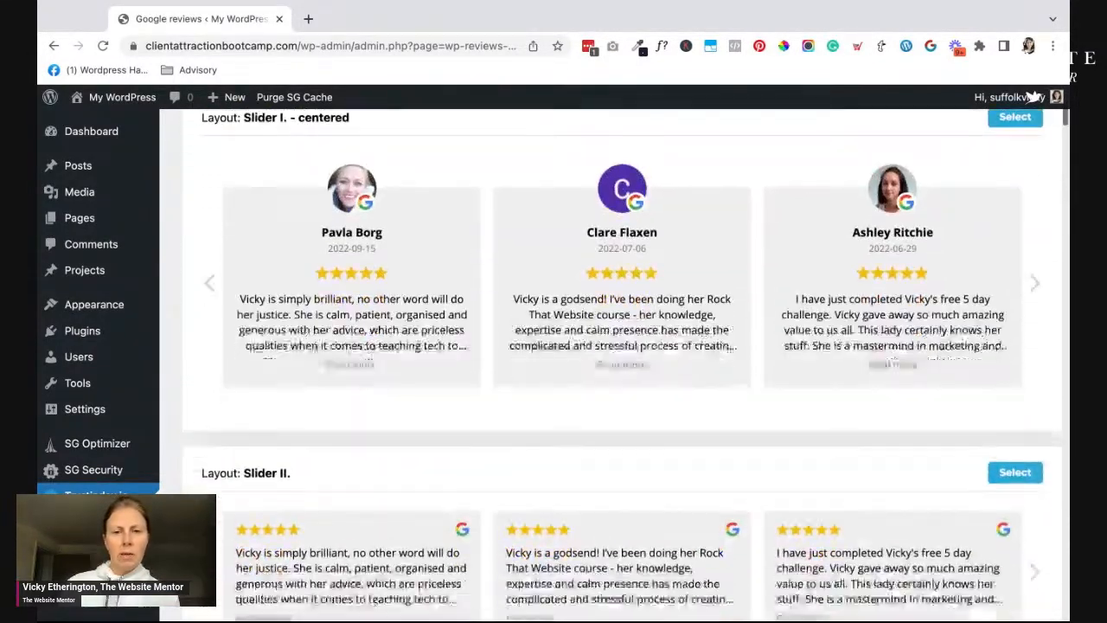
pyautogui.scroll(5, 1034, 97)
pyautogui.scroll(3, 1034, 96)
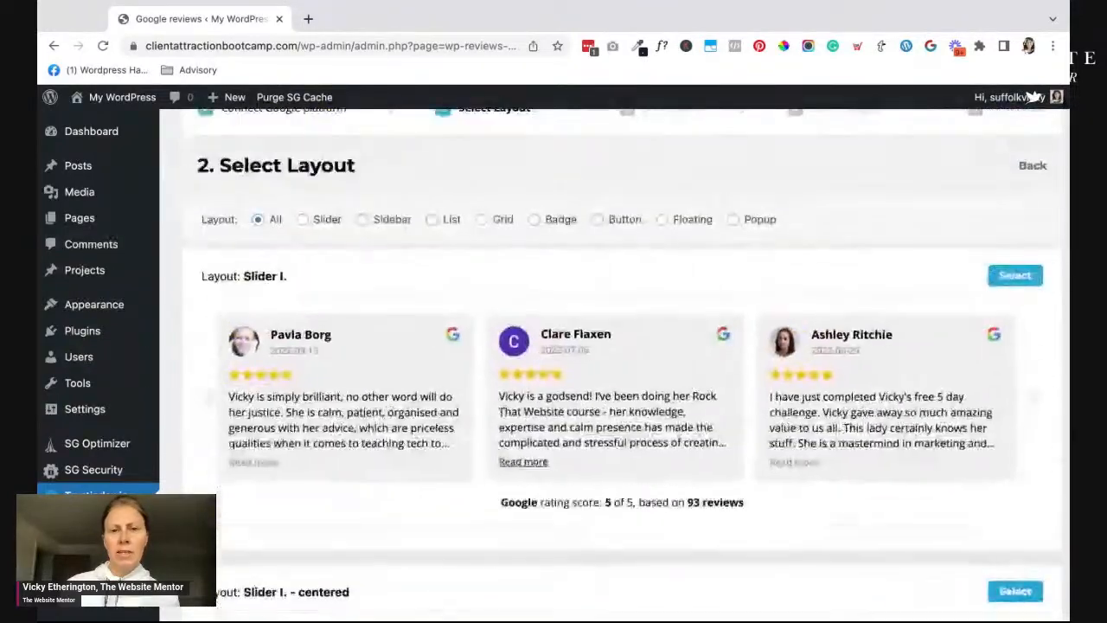
pyautogui.click(1010, 277)
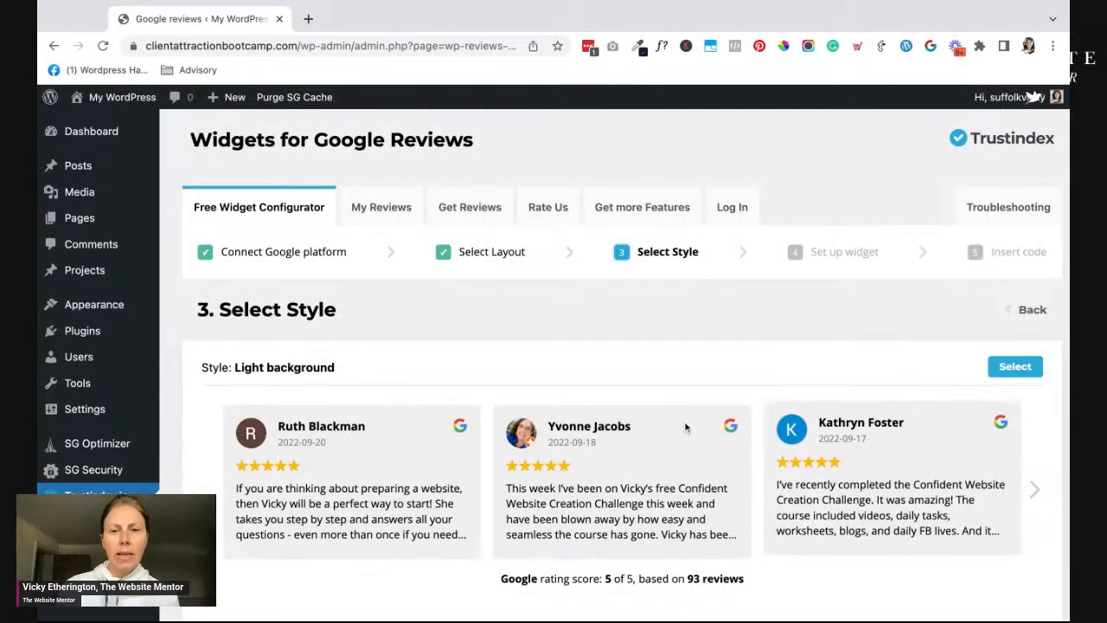
# Compare the light background, light border and drop shadow styles, and select the Light background style.
pyautogui.scroll(-3, 690, 405)
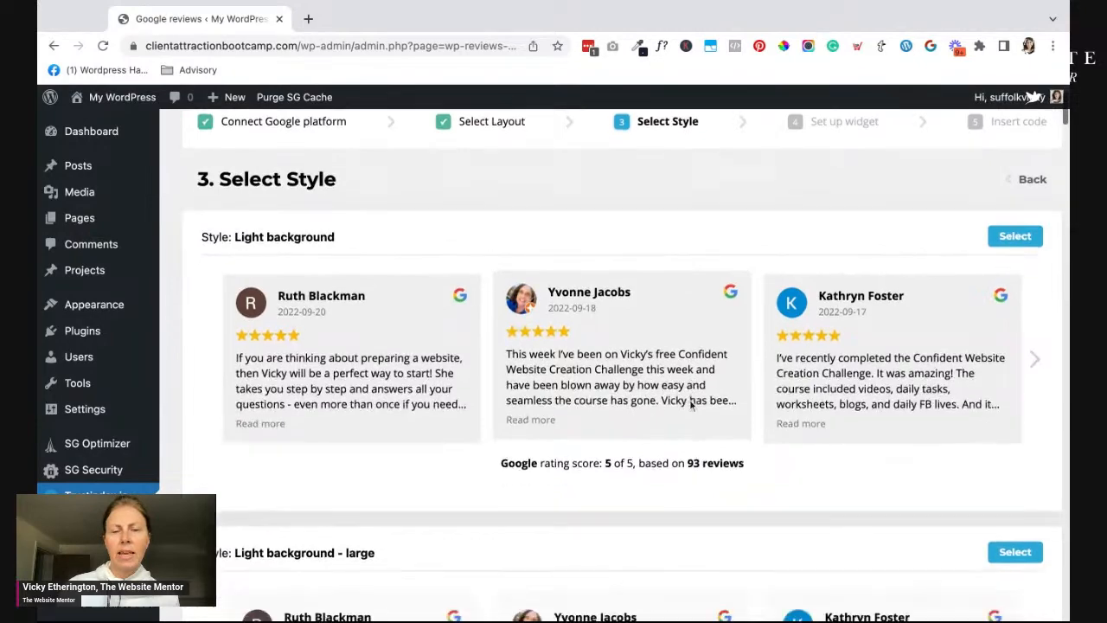
pyautogui.scroll(-3, 690, 404)
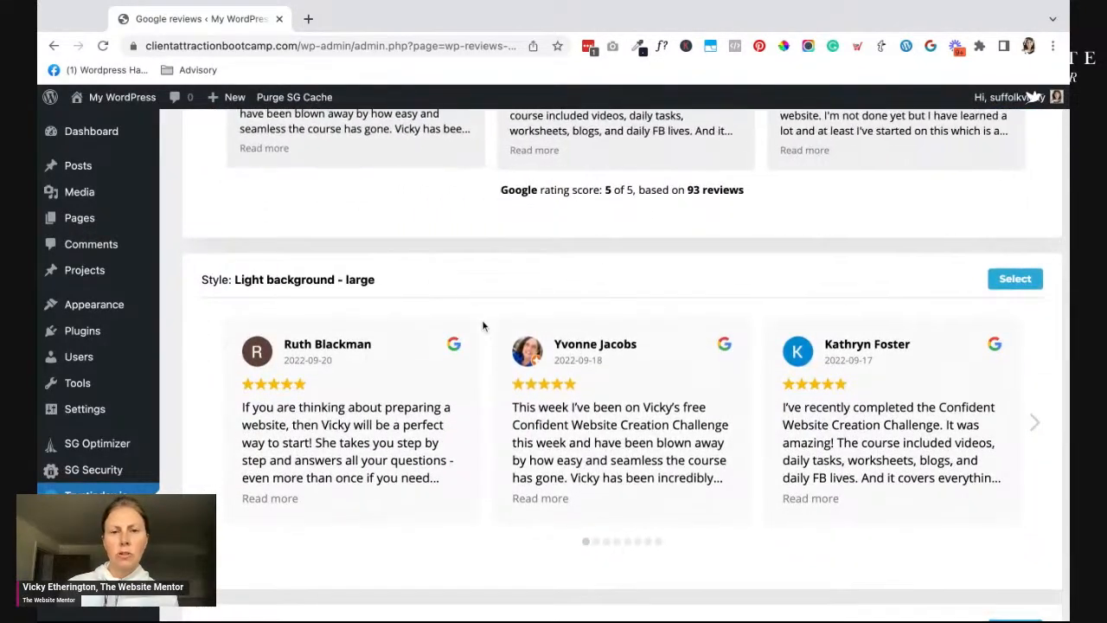
pyautogui.scroll(-5, 432, 416)
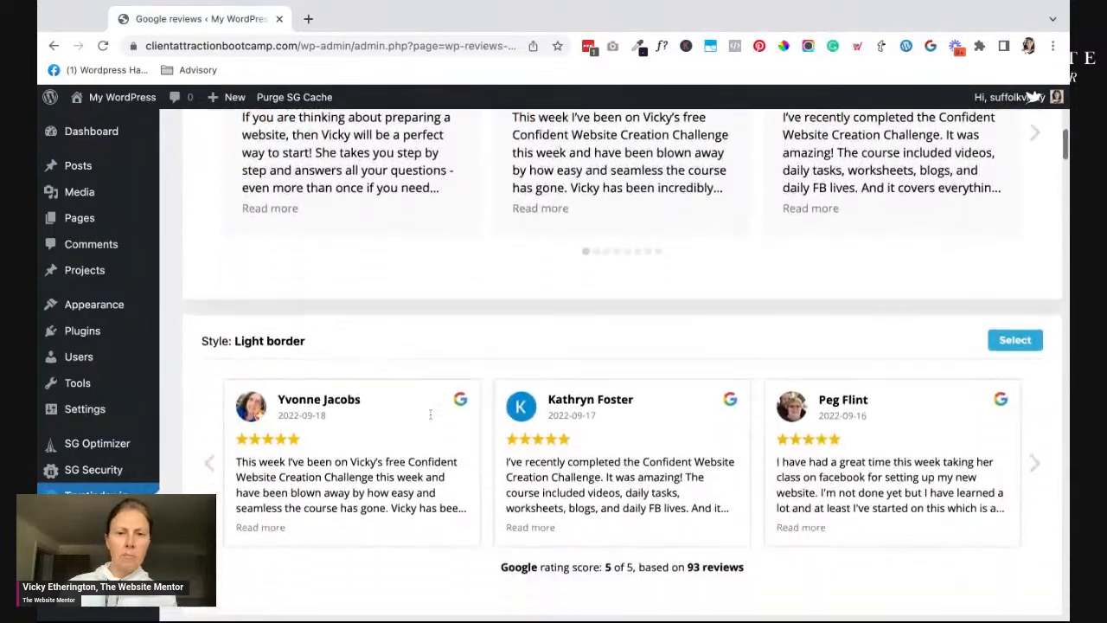
pyautogui.scroll(-5, 429, 413)
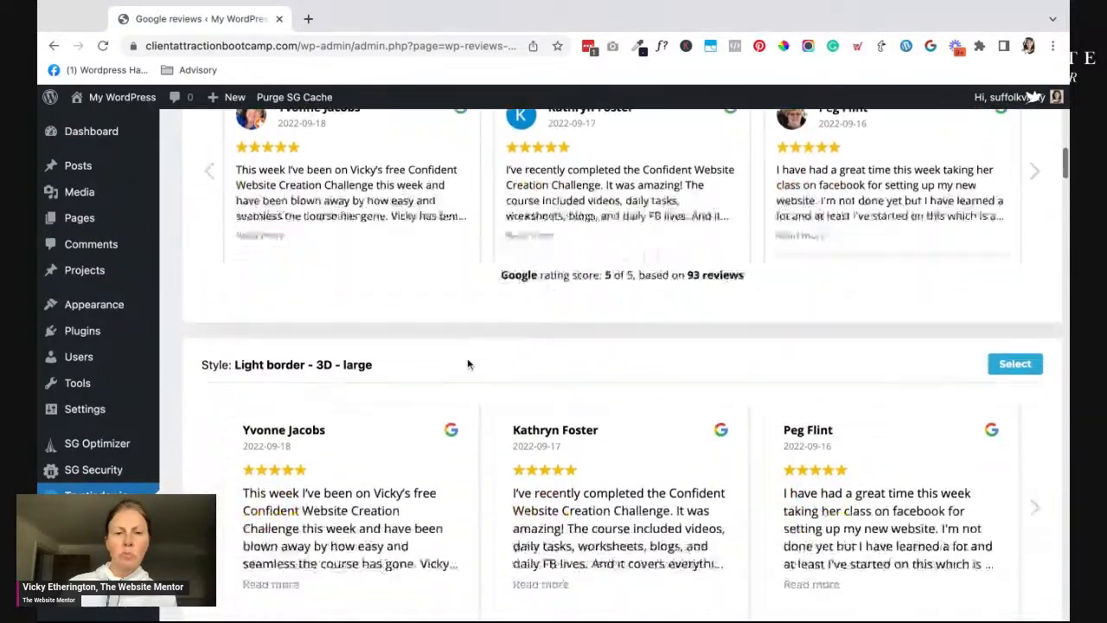
pyautogui.scroll(-8, 468, 364)
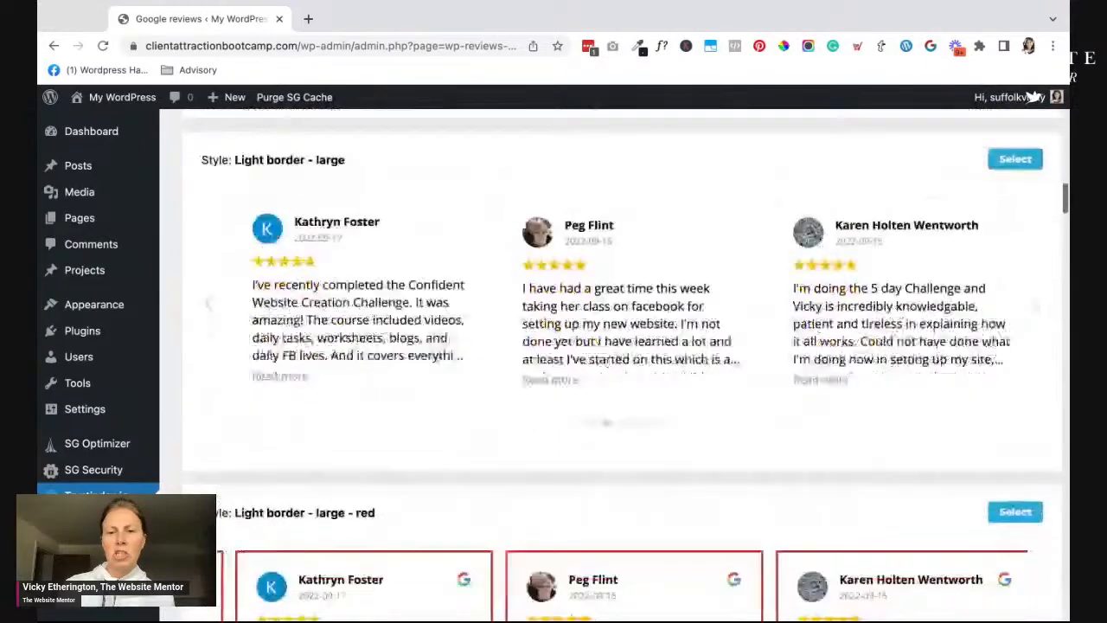
pyautogui.scroll(-6, 1034, 96)
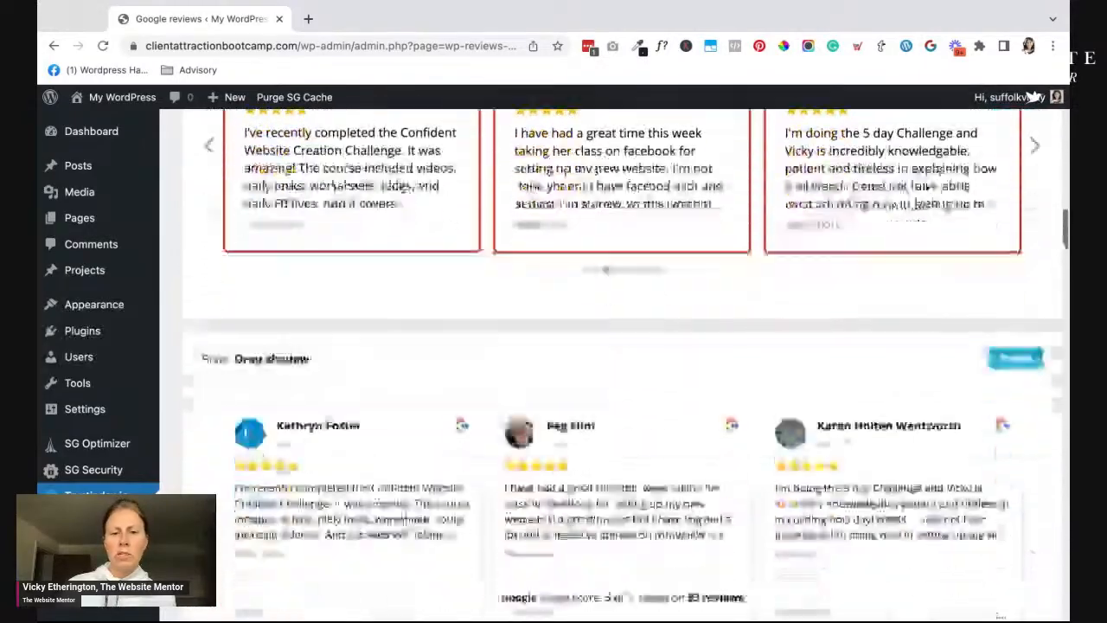
pyautogui.scroll(-2, 1033, 96)
pyautogui.scroll(20, 1033, 96)
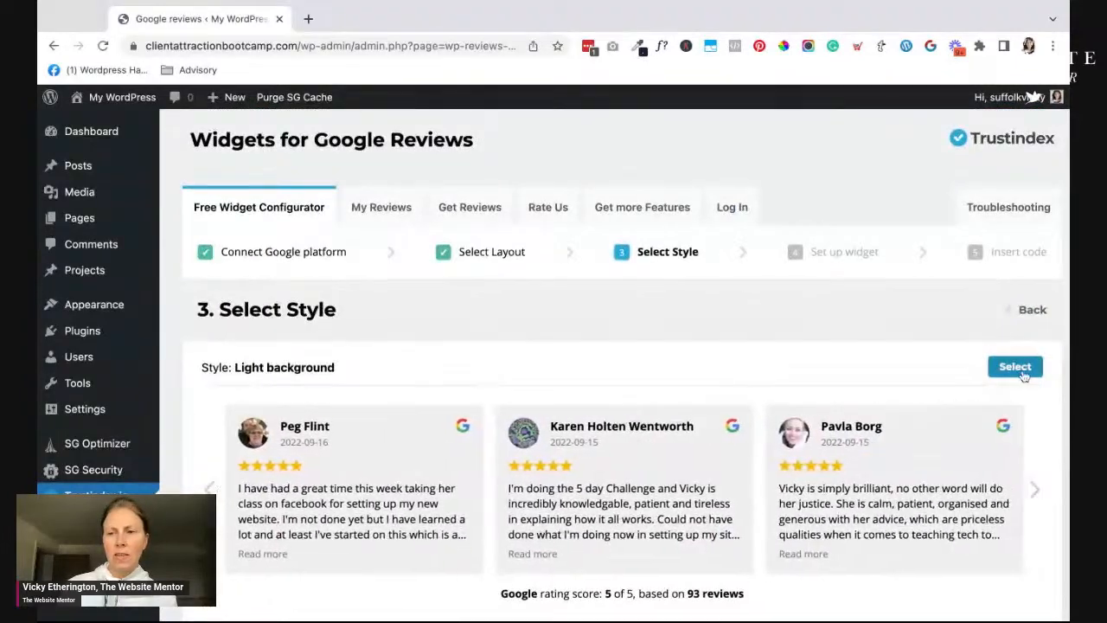
pyautogui.click(1025, 373)
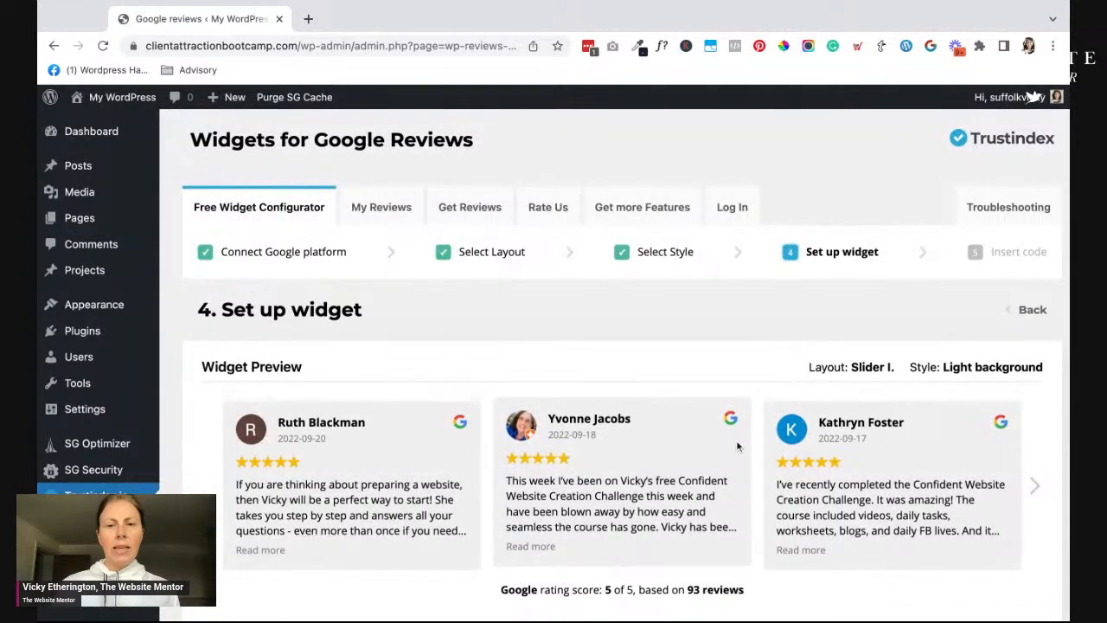
# Set the widget's date format to the month-name style "April 12, 2023" and check the dates in the widget preview.
pyautogui.scroll(-2, 746, 432)
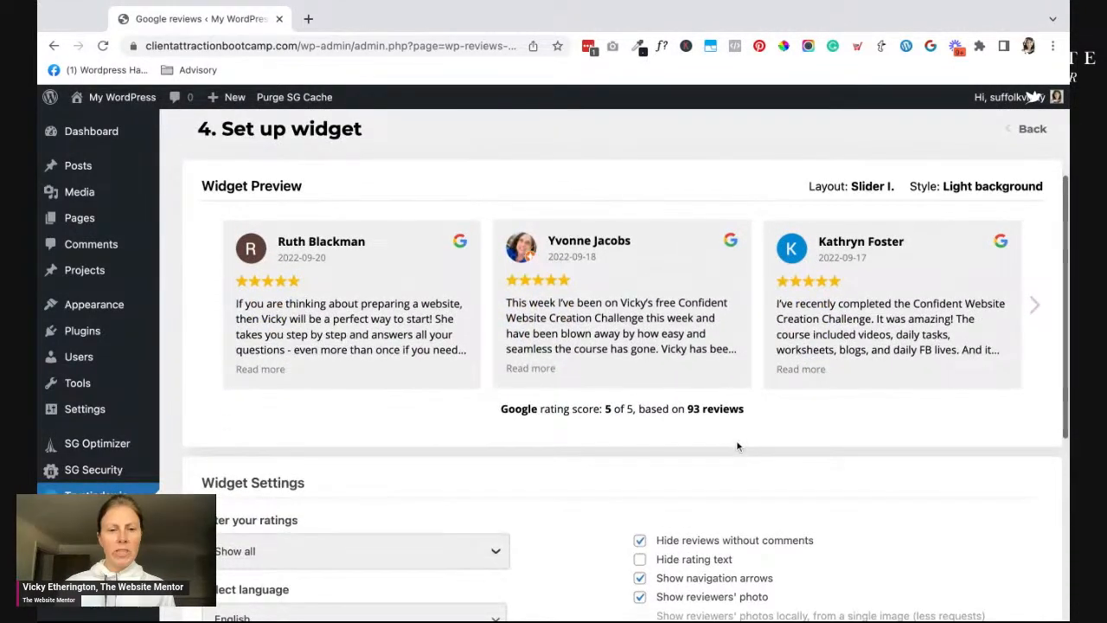
pyautogui.scroll(-3, 737, 446)
pyautogui.scroll(-1, 736, 475)
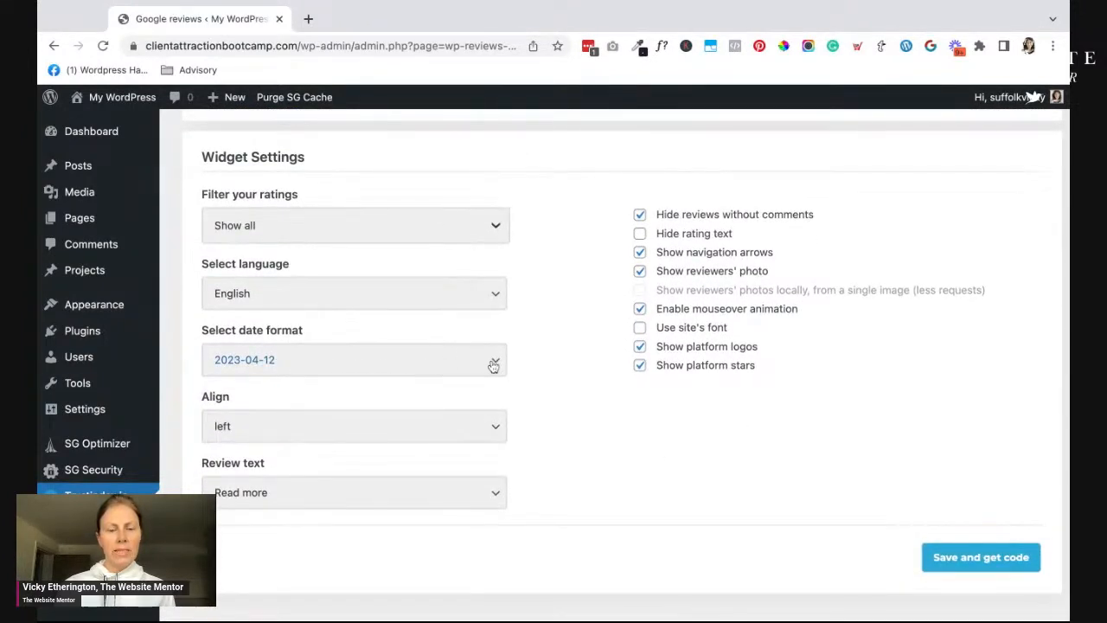
pyautogui.click(494, 366)
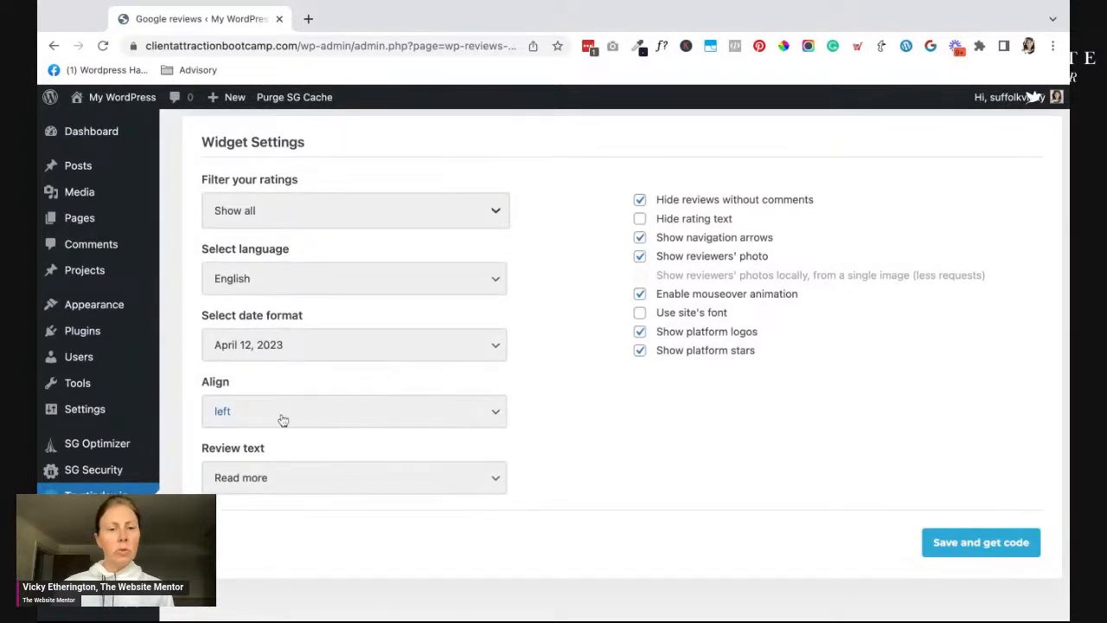
pyautogui.scroll(4, 311, 397)
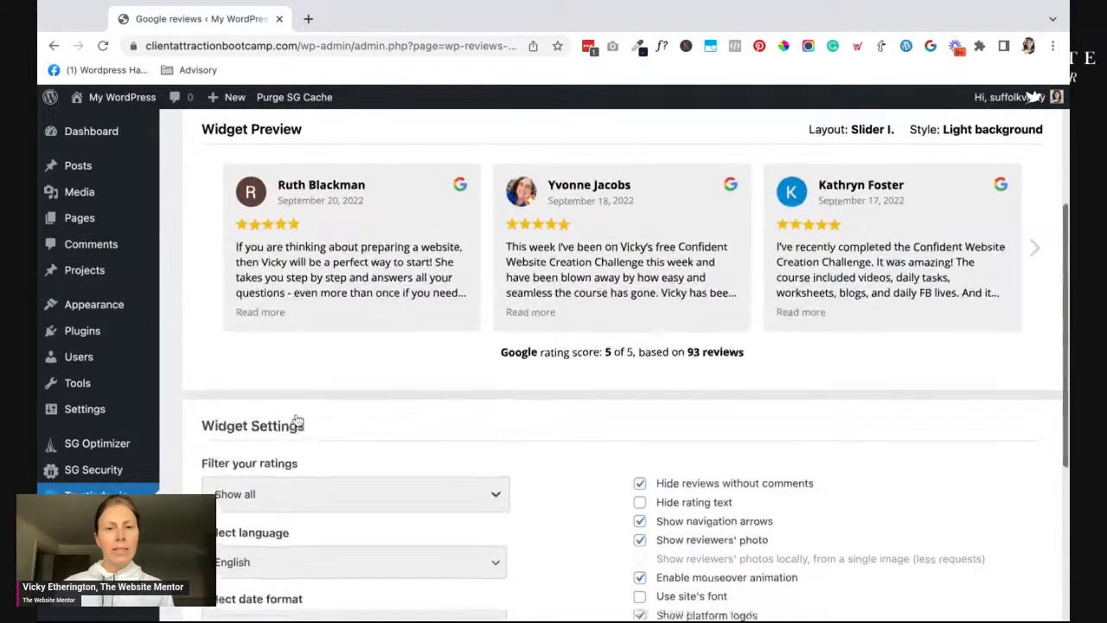
# View the choices for filtering the ratings and keep Show all.
pyautogui.scroll(-2, 326, 381)
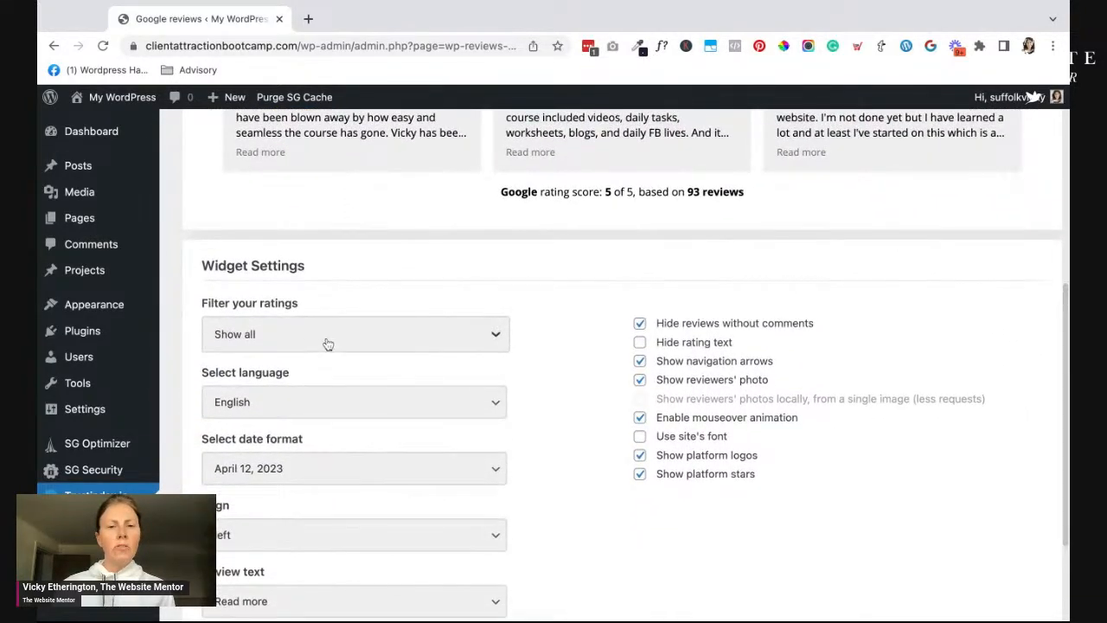
pyautogui.click(348, 342)
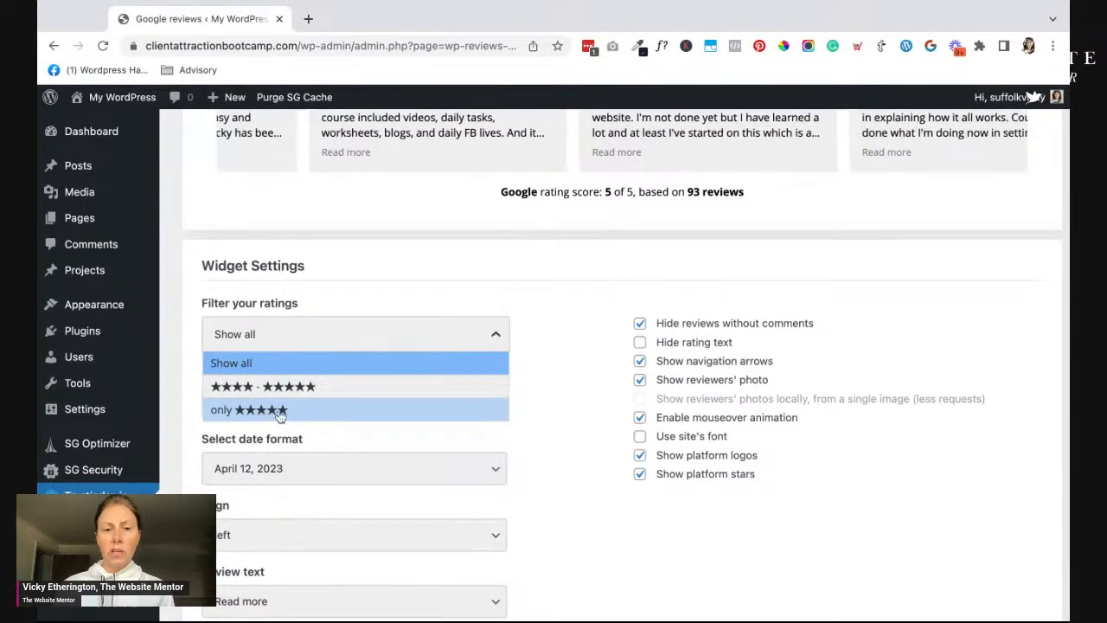
pyautogui.click(559, 364)
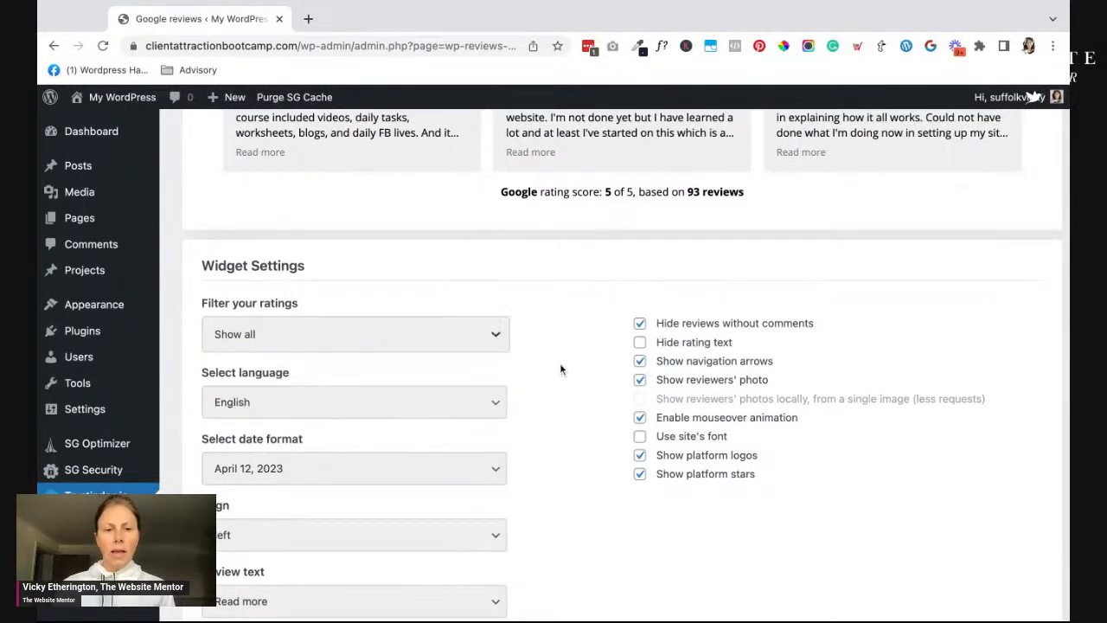
# Check the Read more review text and the display options against the widget preview, and save the settings to get the code.
pyautogui.scroll(-3, 560, 365)
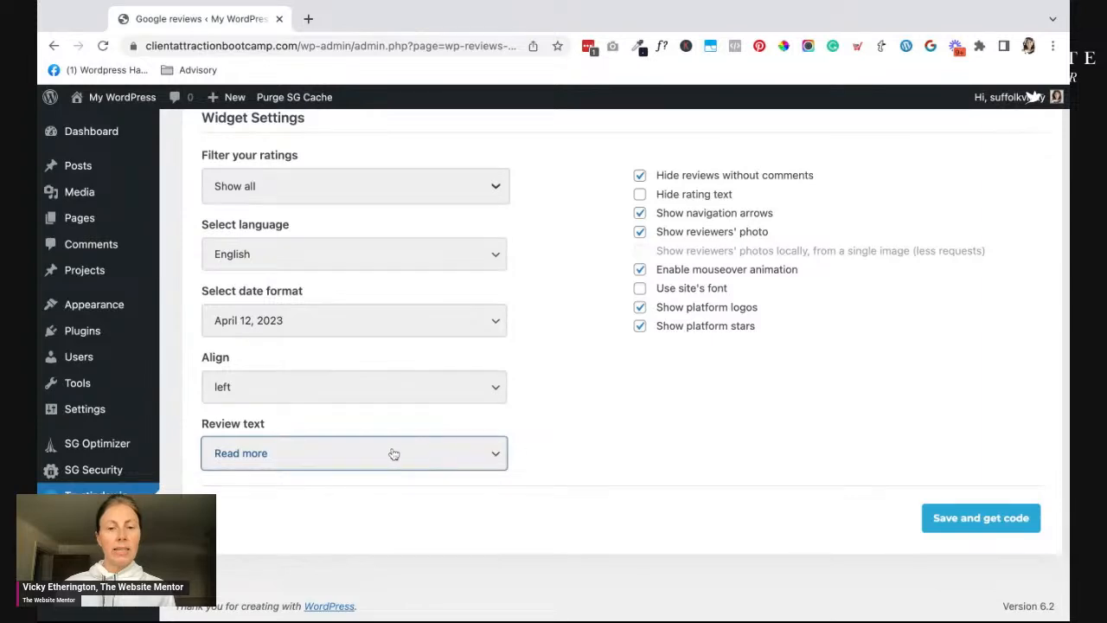
pyautogui.scroll(5, 499, 360)
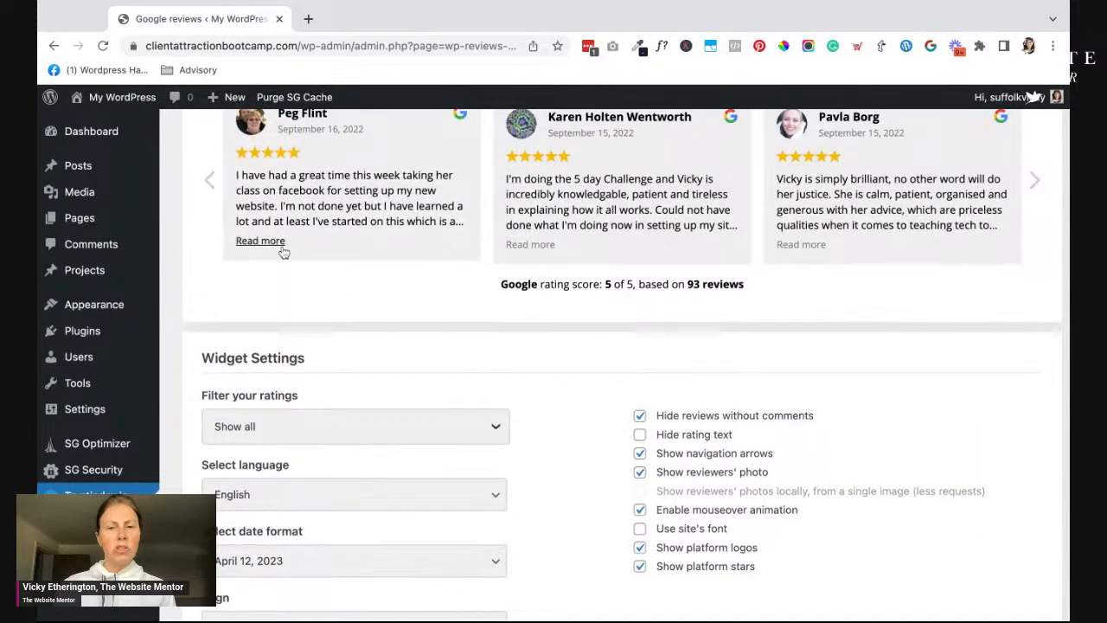
pyautogui.scroll(-1, 349, 287)
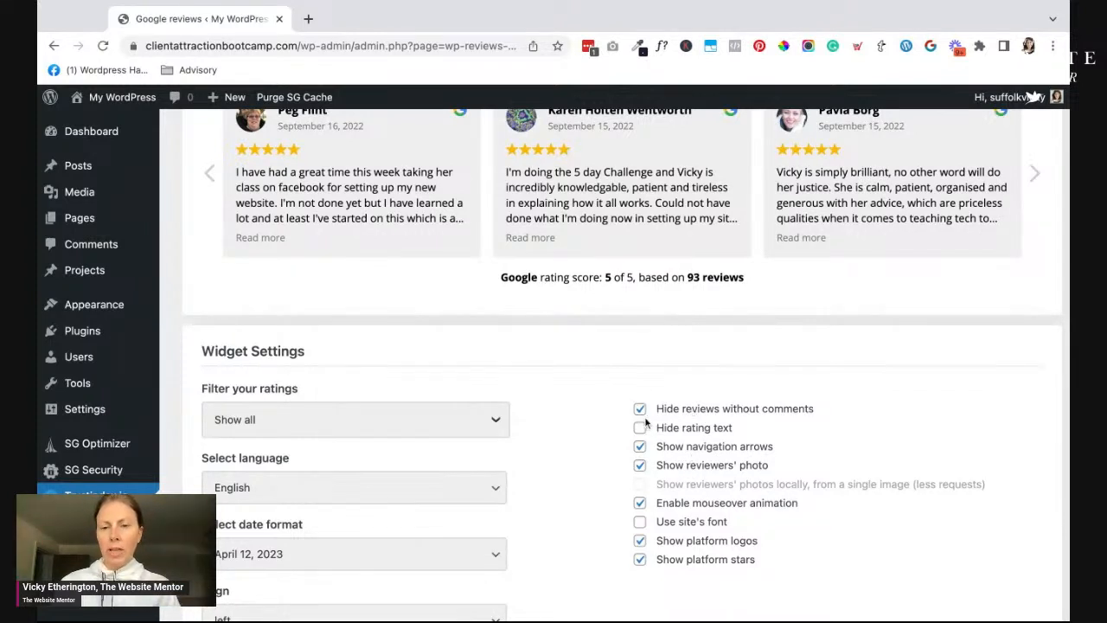
pyautogui.scroll(-1, 690, 453)
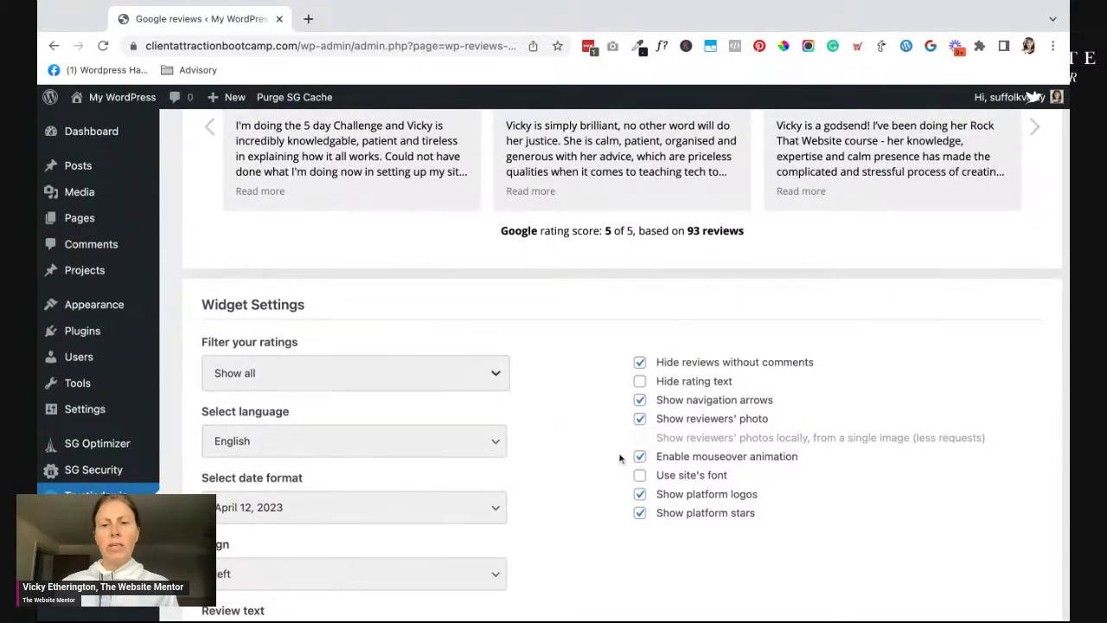
pyautogui.scroll(-3, 615, 445)
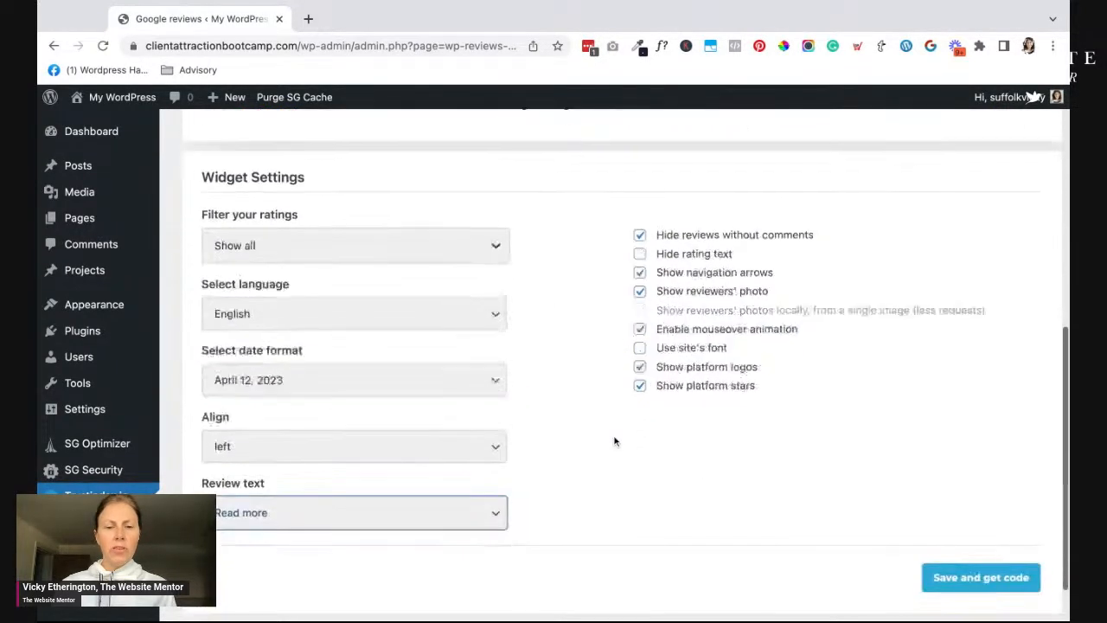
pyautogui.scroll(-1, 615, 441)
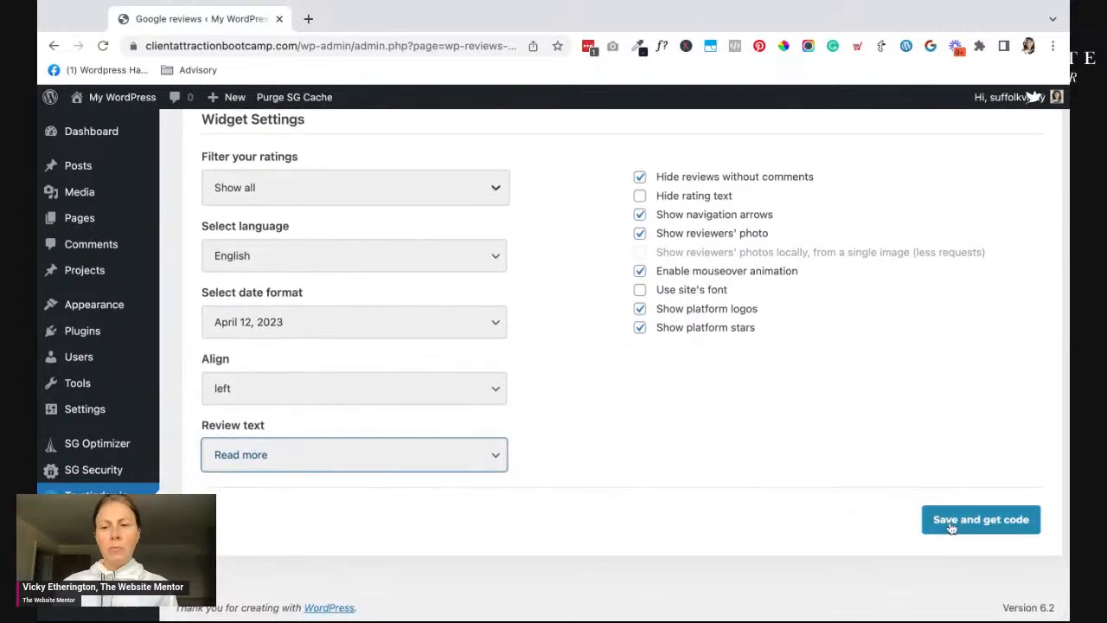
pyautogui.click(962, 520)
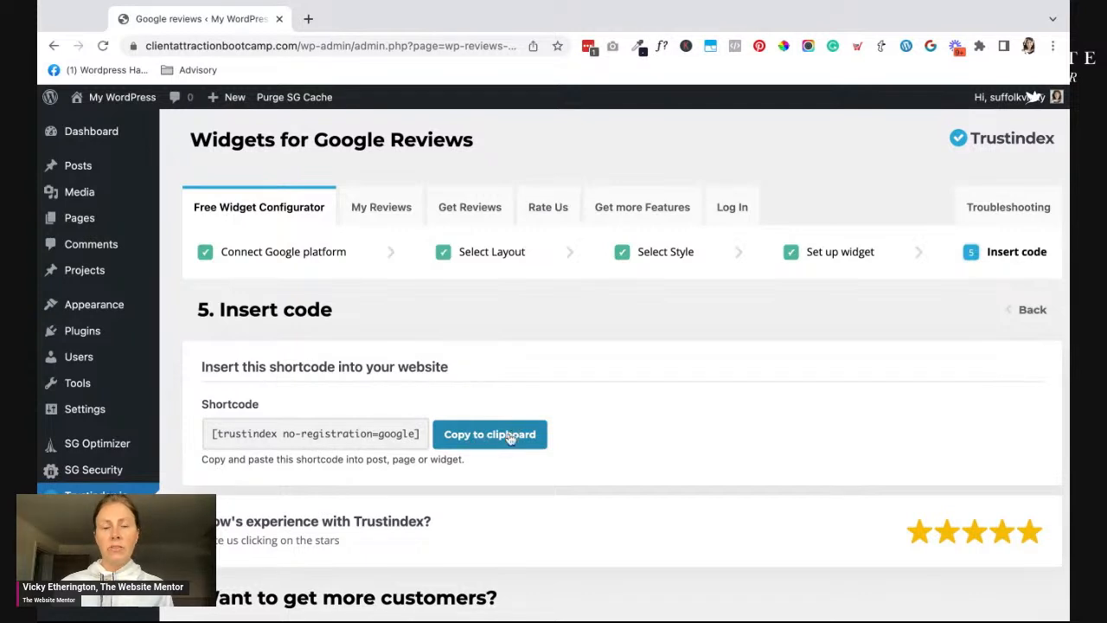
# Copy the widget's shortcode [trustindex no-registration=google] to the clipboard.
pyautogui.scroll(-3, 488, 421)
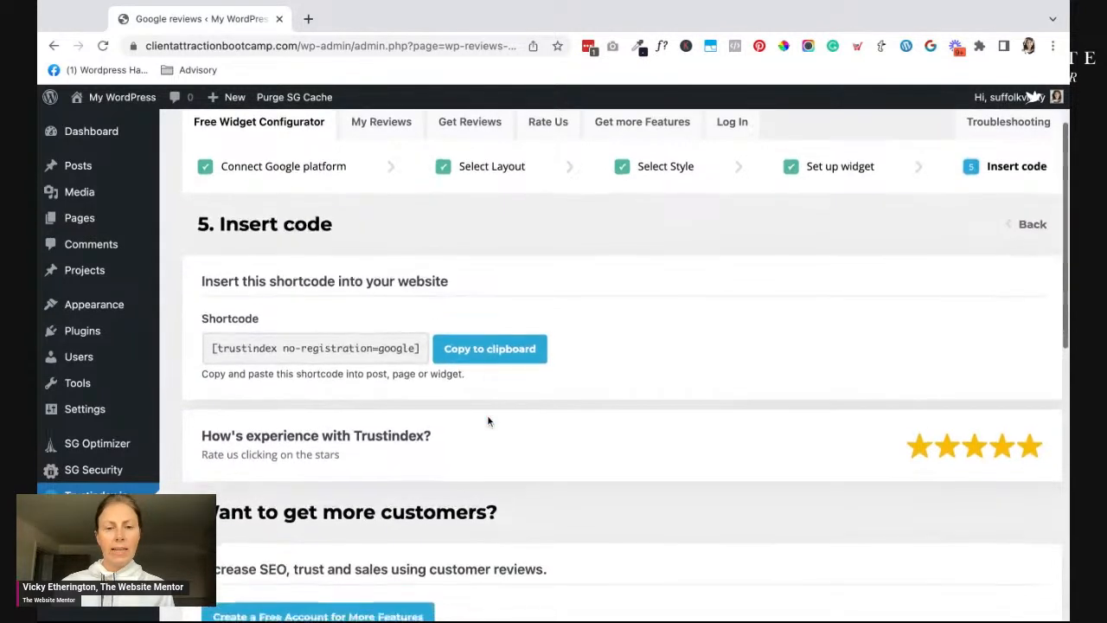
pyautogui.scroll(1, 487, 414)
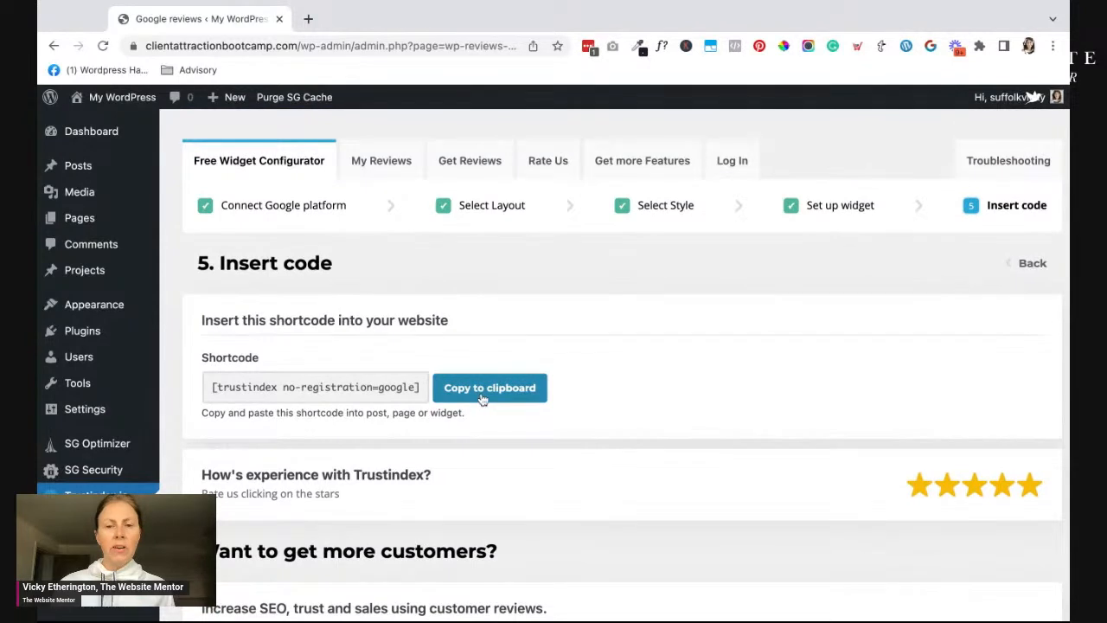
pyautogui.click(486, 397)
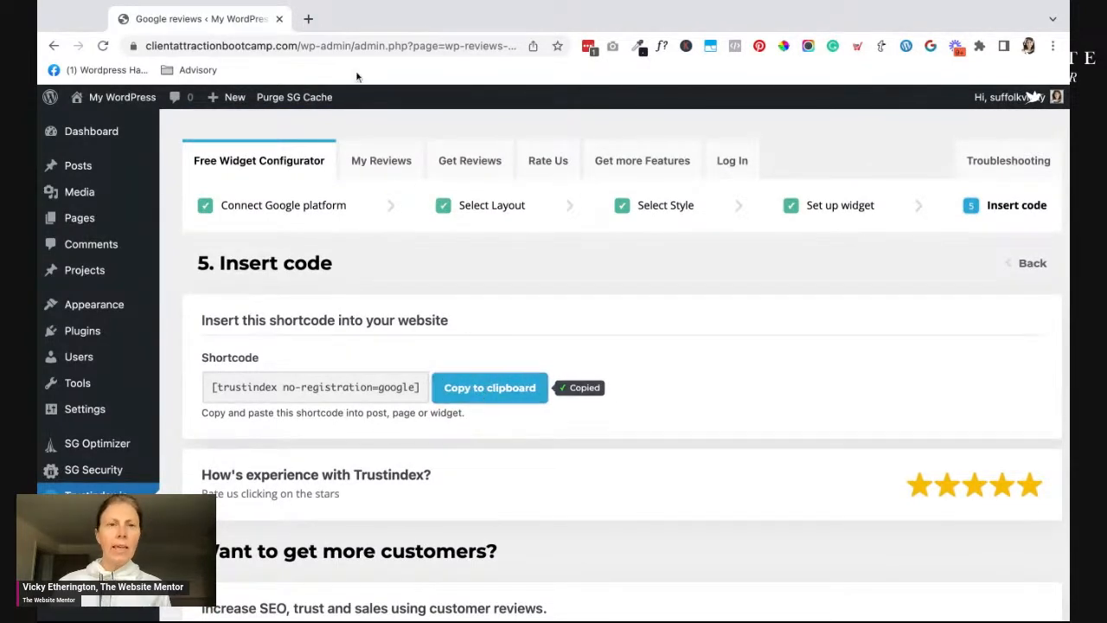
# Find the test about page among the site's pages and open it in the Divi visual builder.
pyautogui.moveTo(89, 216)
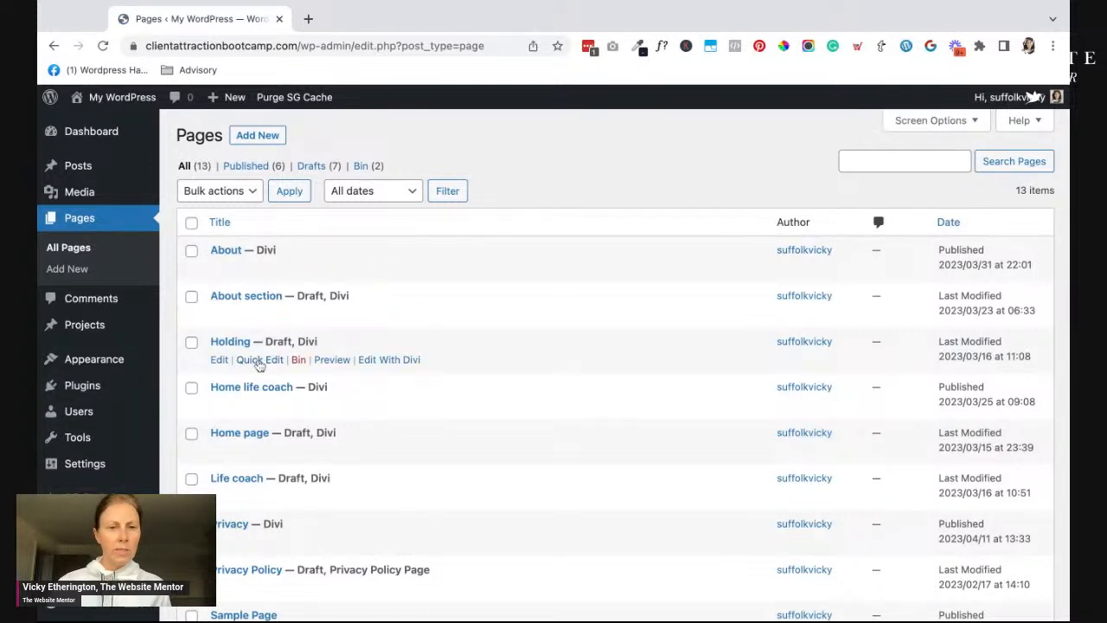
pyautogui.scroll(-2, 259, 365)
pyautogui.scroll(-4, 259, 365)
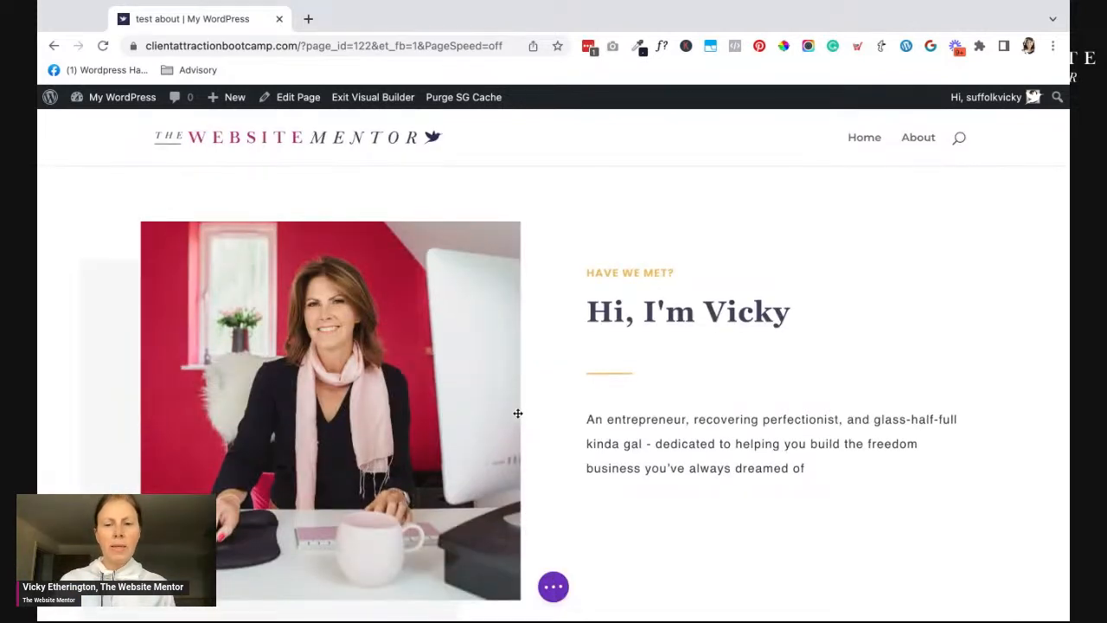
# Insert a regular section with a single-column row at the end of the page, just above the Get in Touch footer.
pyautogui.scroll(-5, 592, 380)
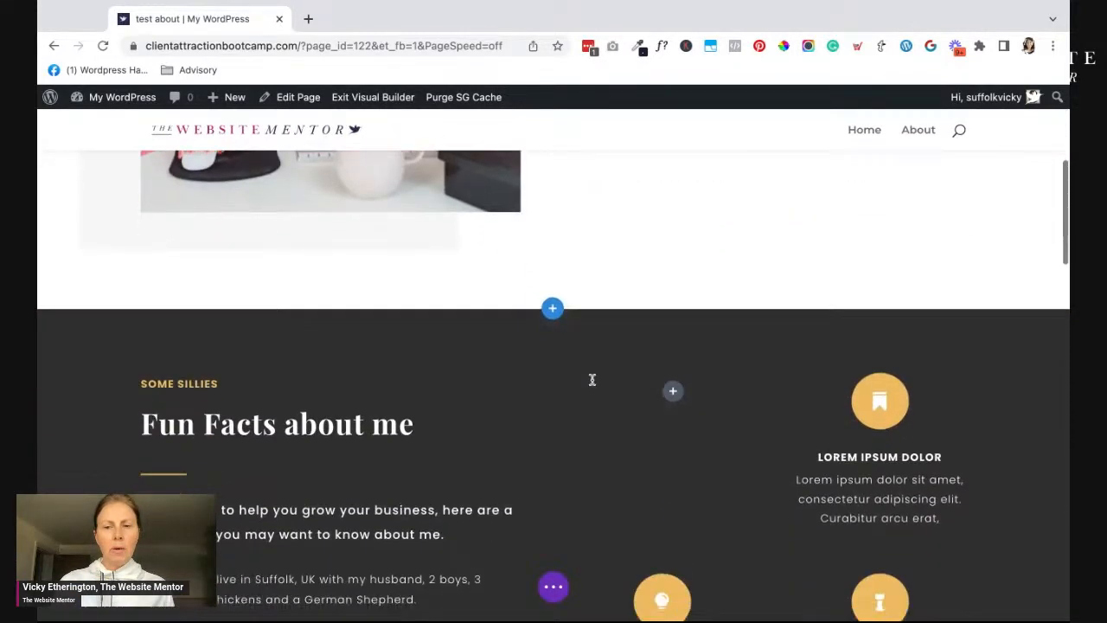
pyautogui.scroll(-10, 592, 380)
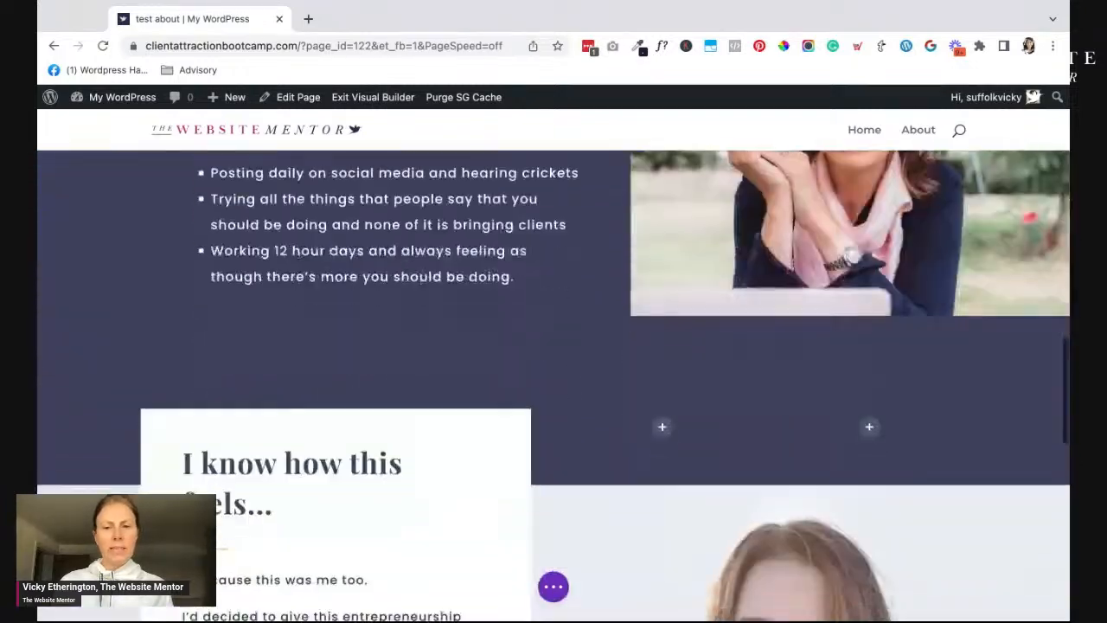
pyautogui.scroll(-10, 553, 386)
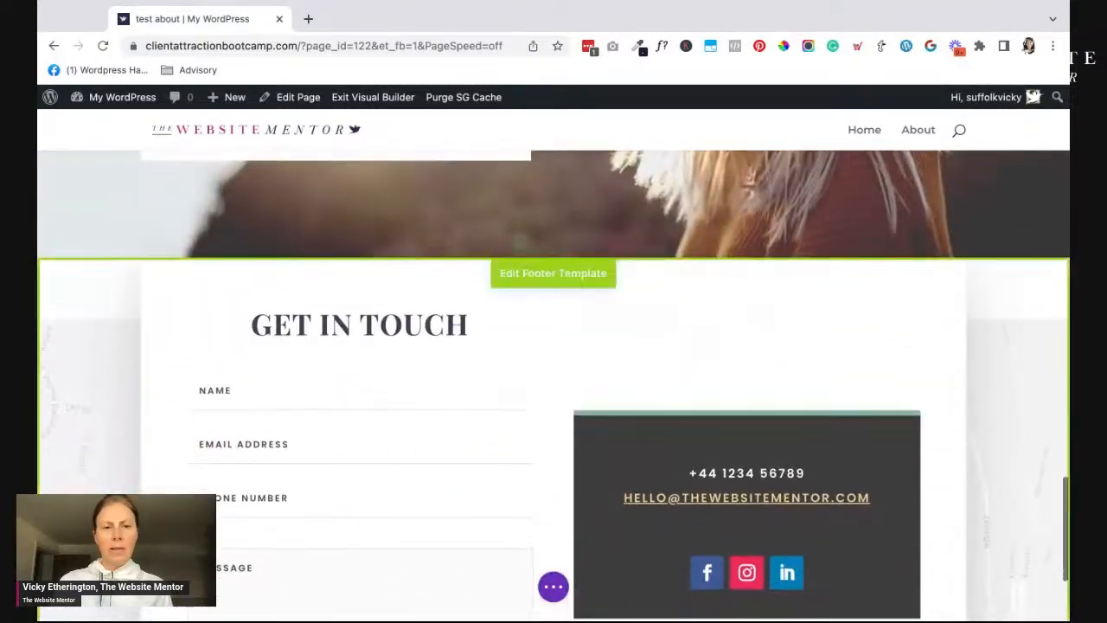
pyautogui.scroll(-3, 476, 389)
pyautogui.scroll(4, 475, 389)
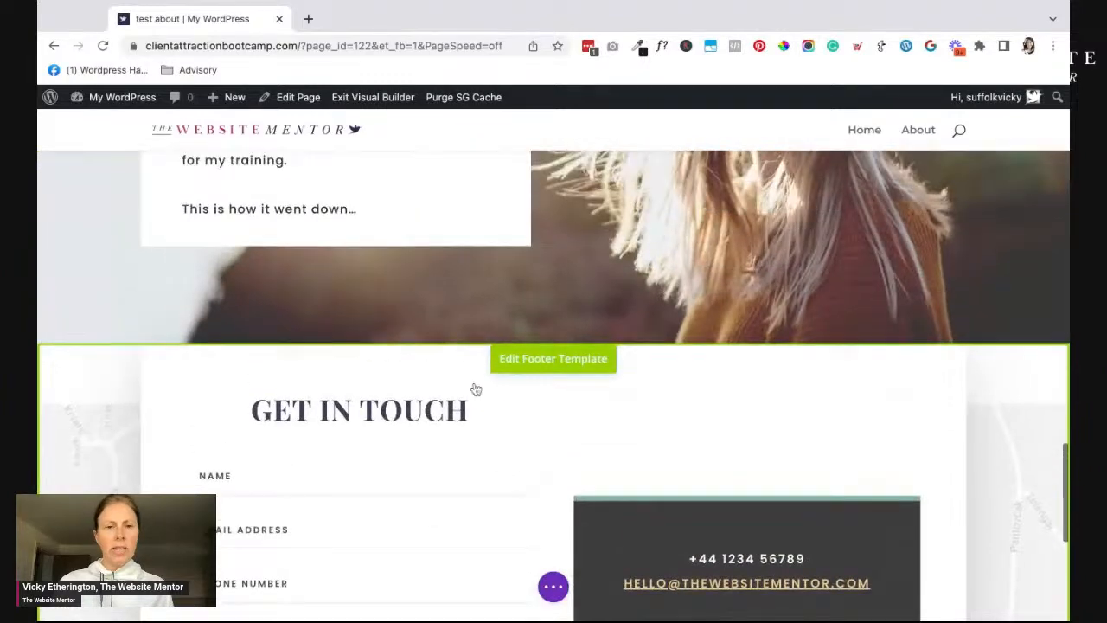
pyautogui.scroll(1, 542, 277)
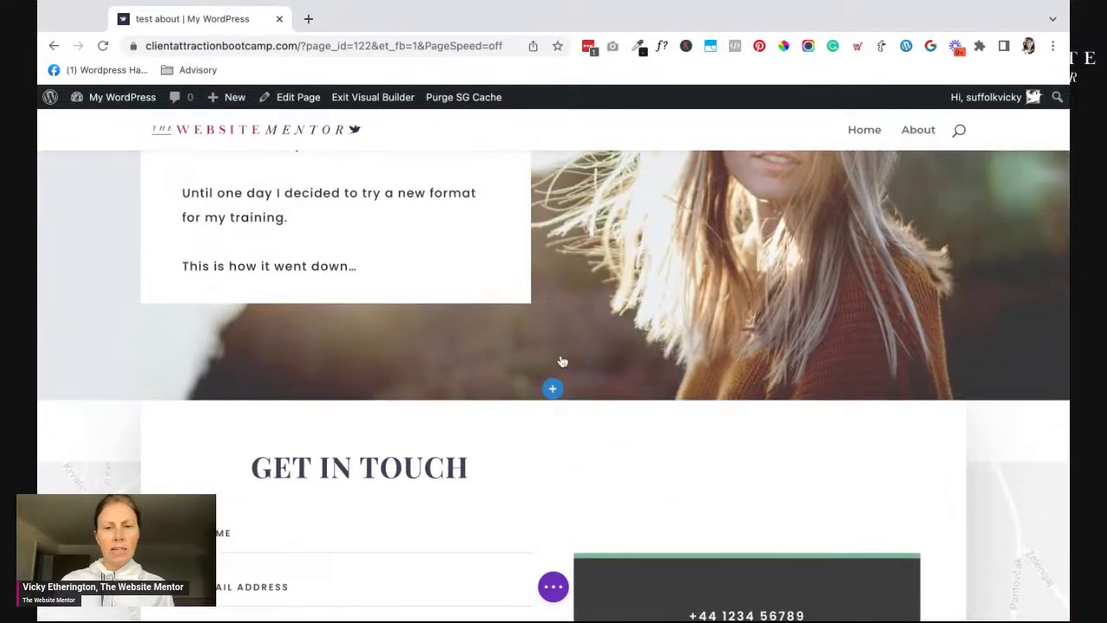
pyautogui.click(553, 390)
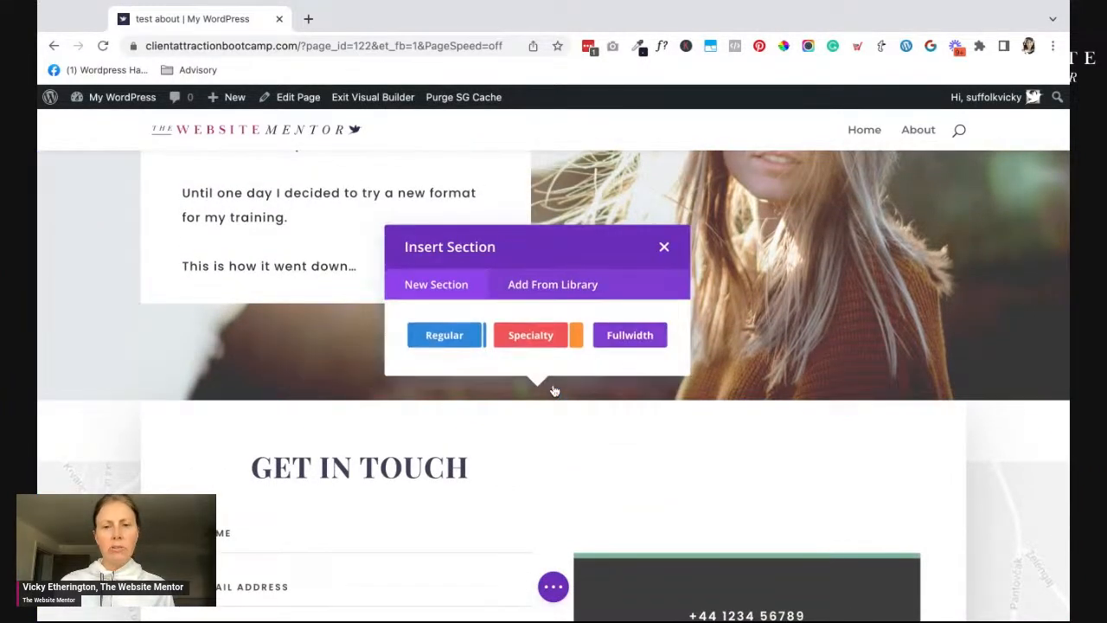
pyautogui.click(444, 335)
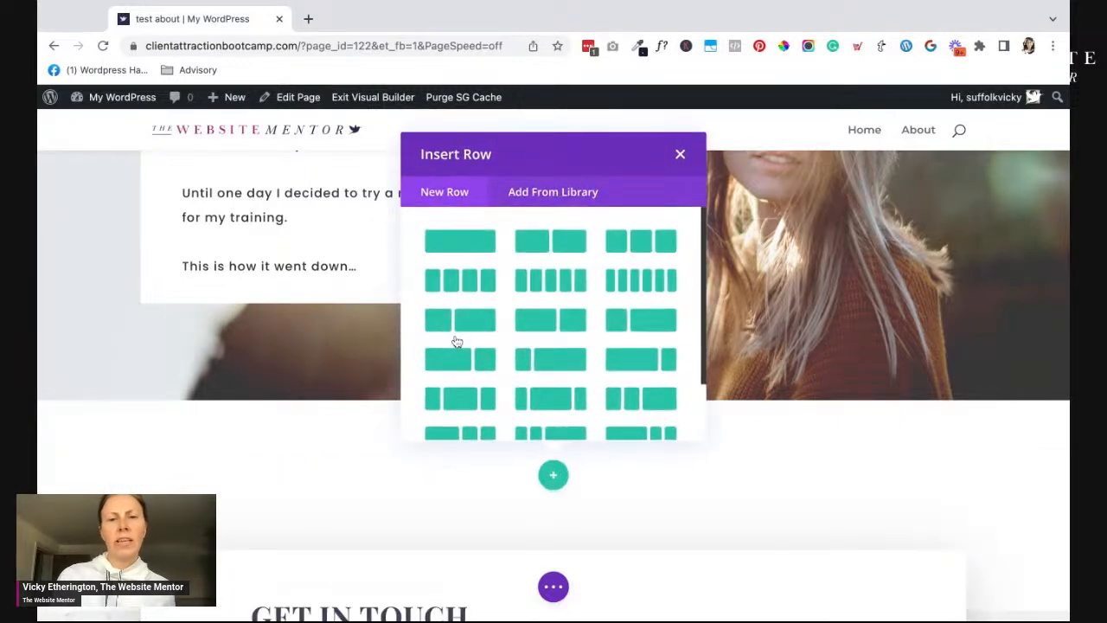
pyautogui.click(464, 247)
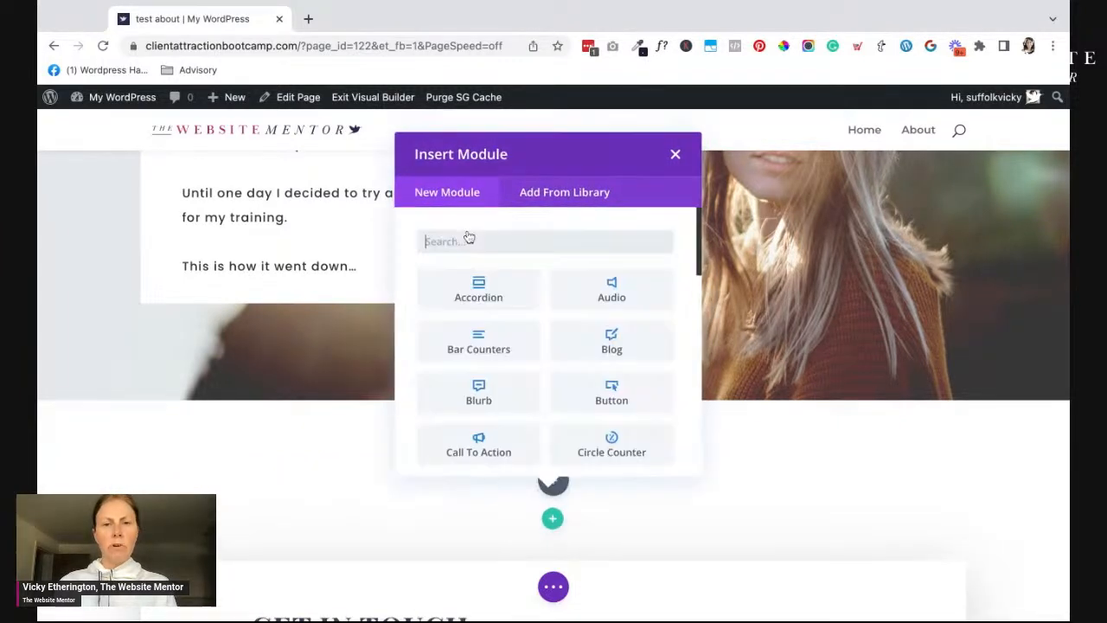
# Add a Code module to the new row, paste the shortcode [trustindex no-registration=google] into it and save the module.
pyautogui.write('code')
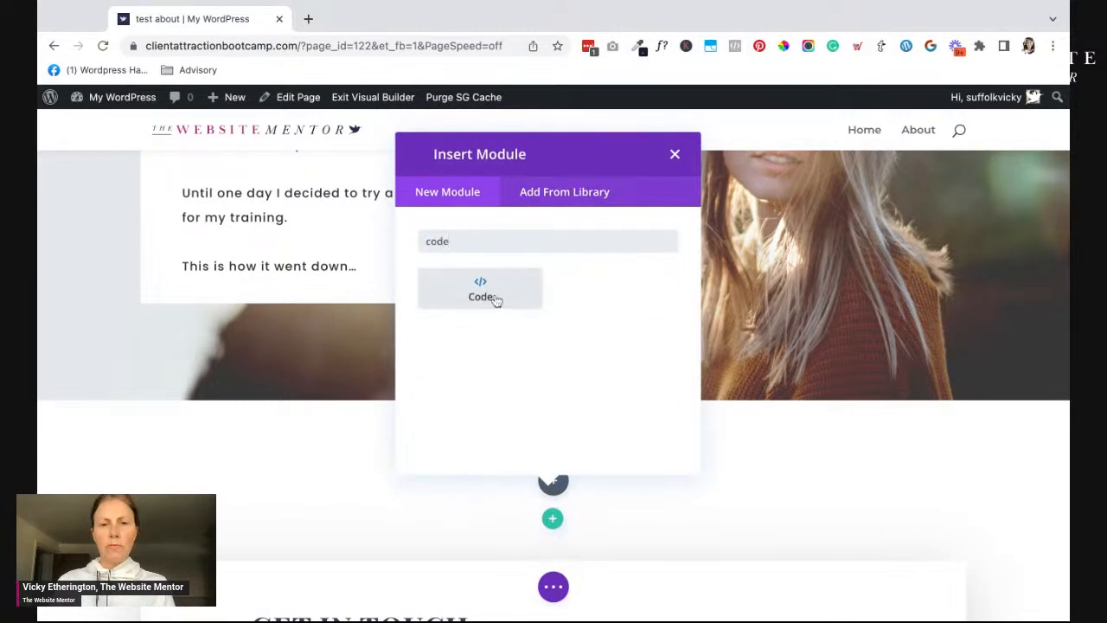
pyautogui.click(484, 294)
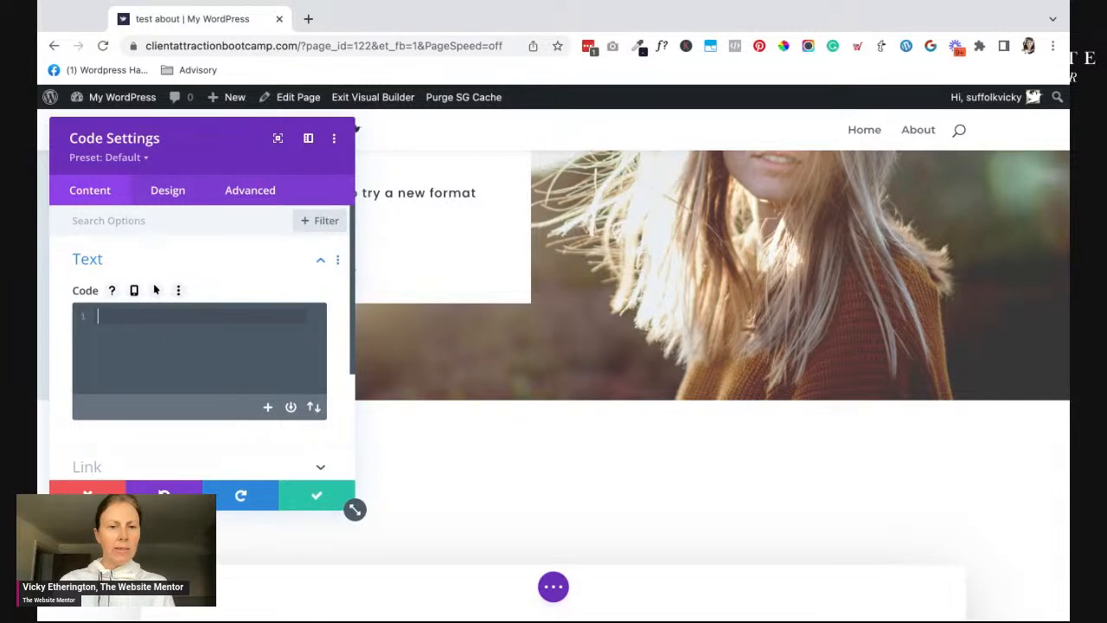
pyautogui.hotkey('ctrl', 'v')
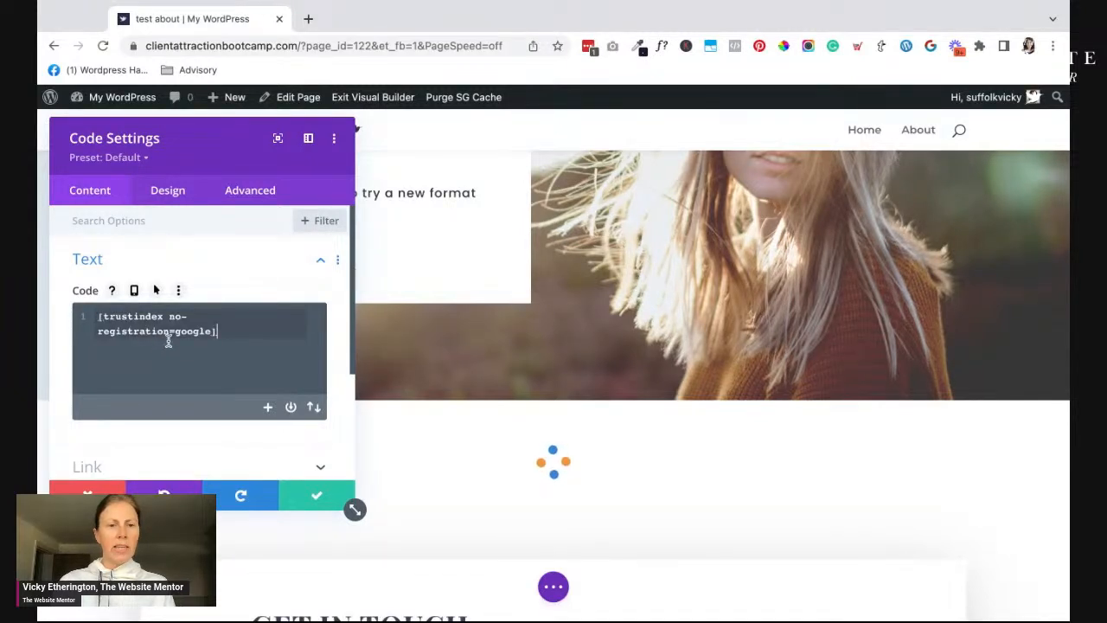
pyautogui.click(315, 497)
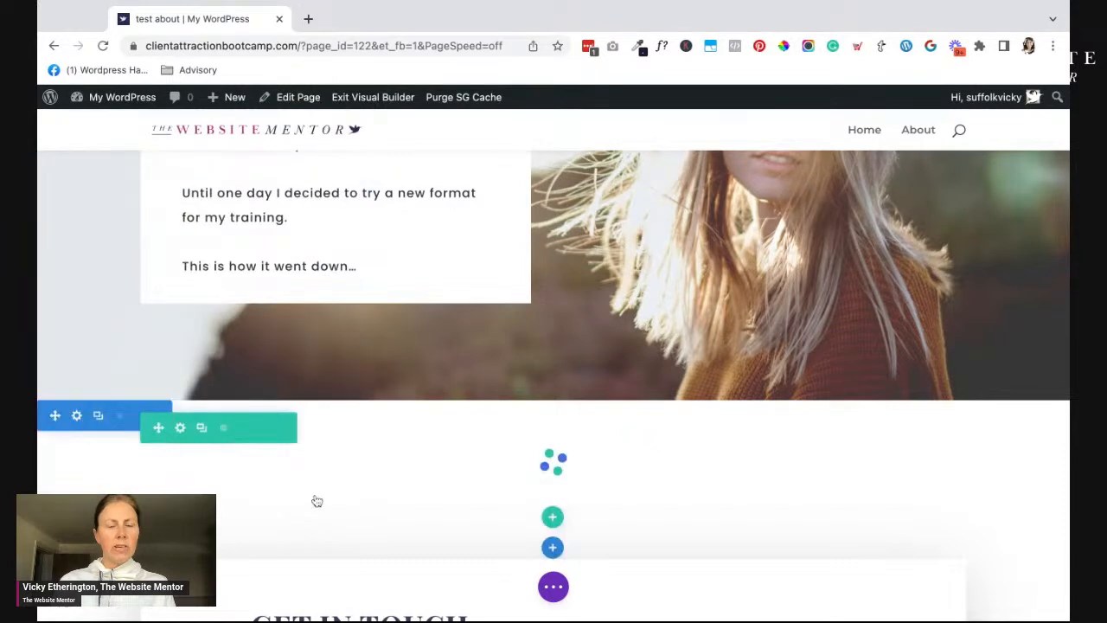
# Check the Google reviews slider in the new section and save the page as a draft.
pyautogui.scroll(-3, 403, 465)
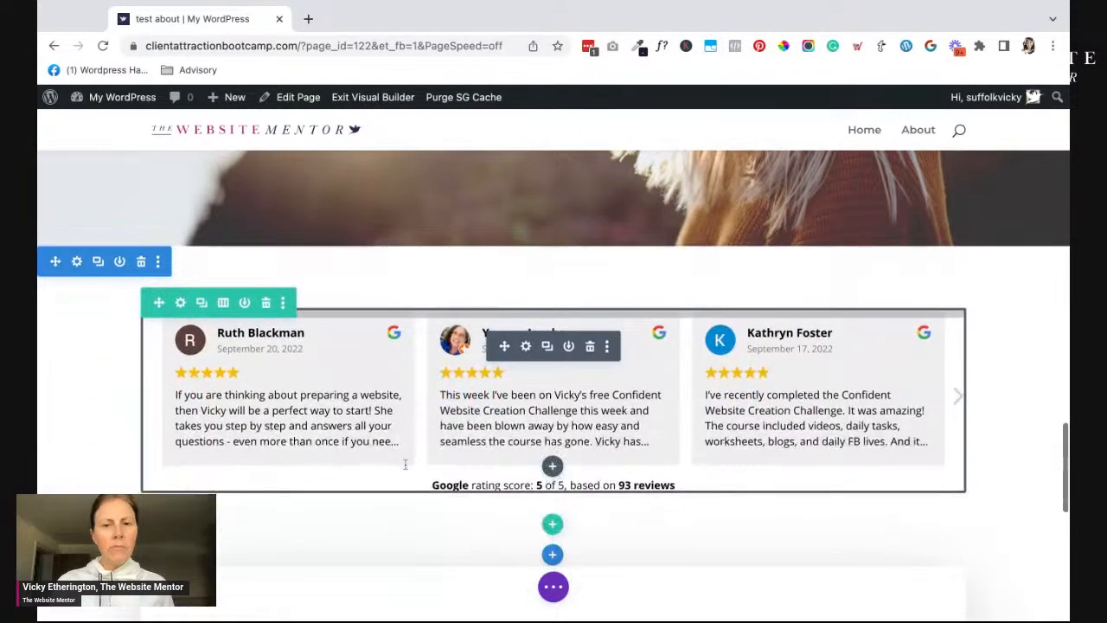
pyautogui.scroll(-1, 552, 450)
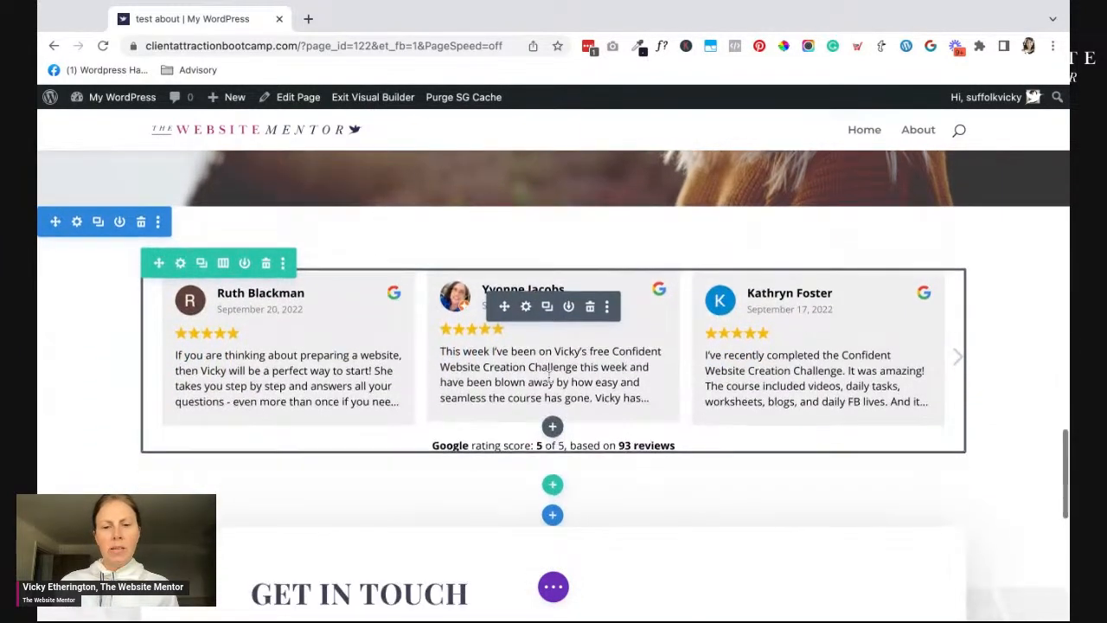
pyautogui.click(554, 585)
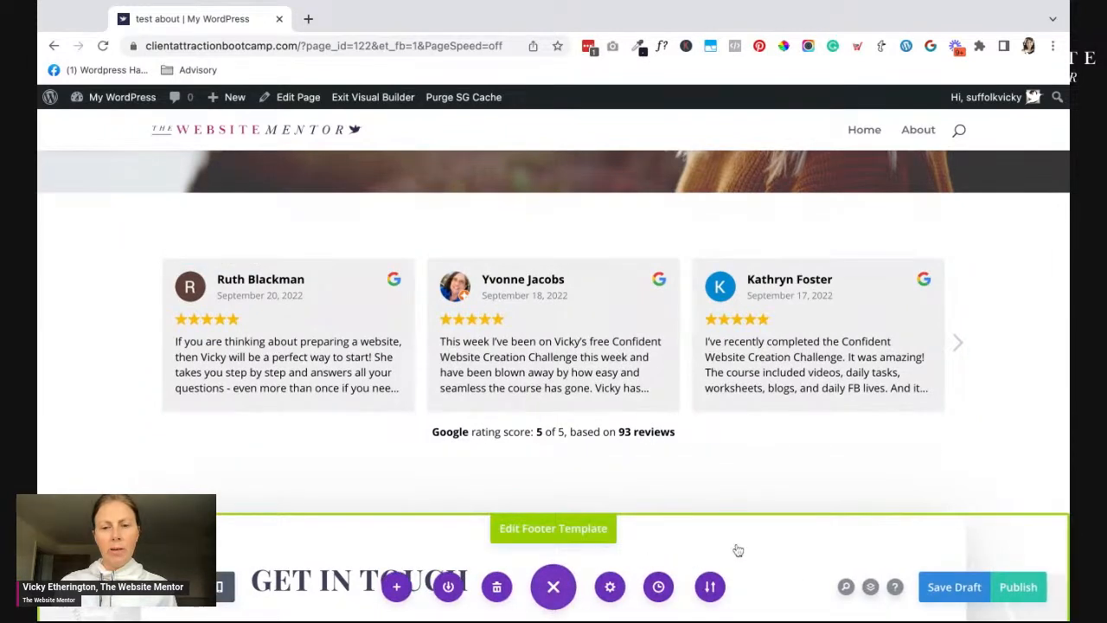
pyautogui.click(956, 586)
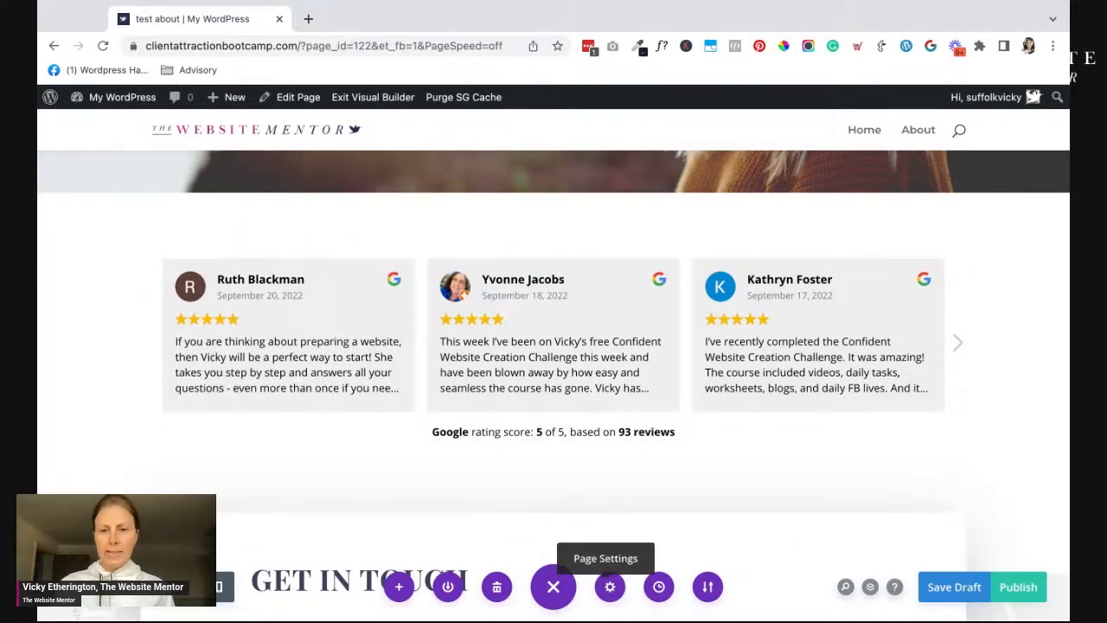
pyautogui.press('super+Tab')
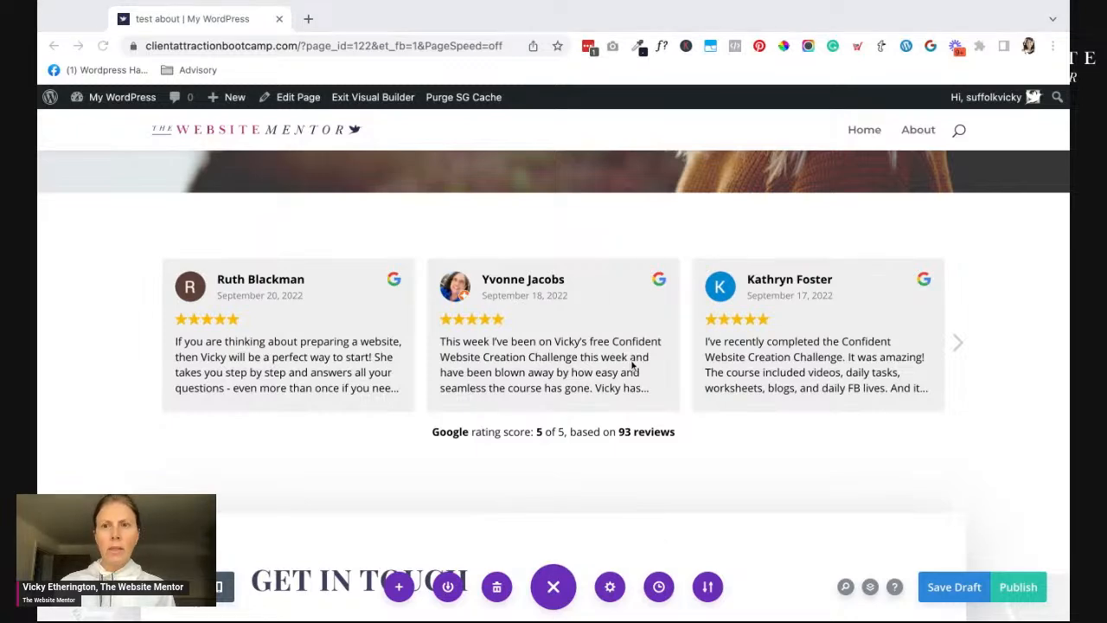
pyautogui.hotkey('ctrl', 's')
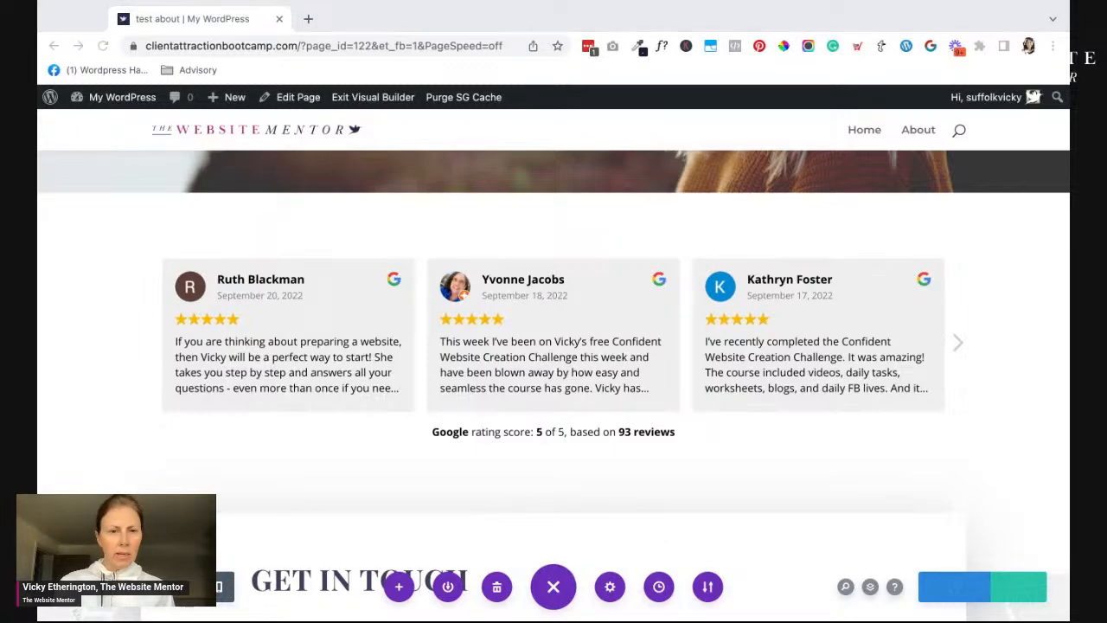